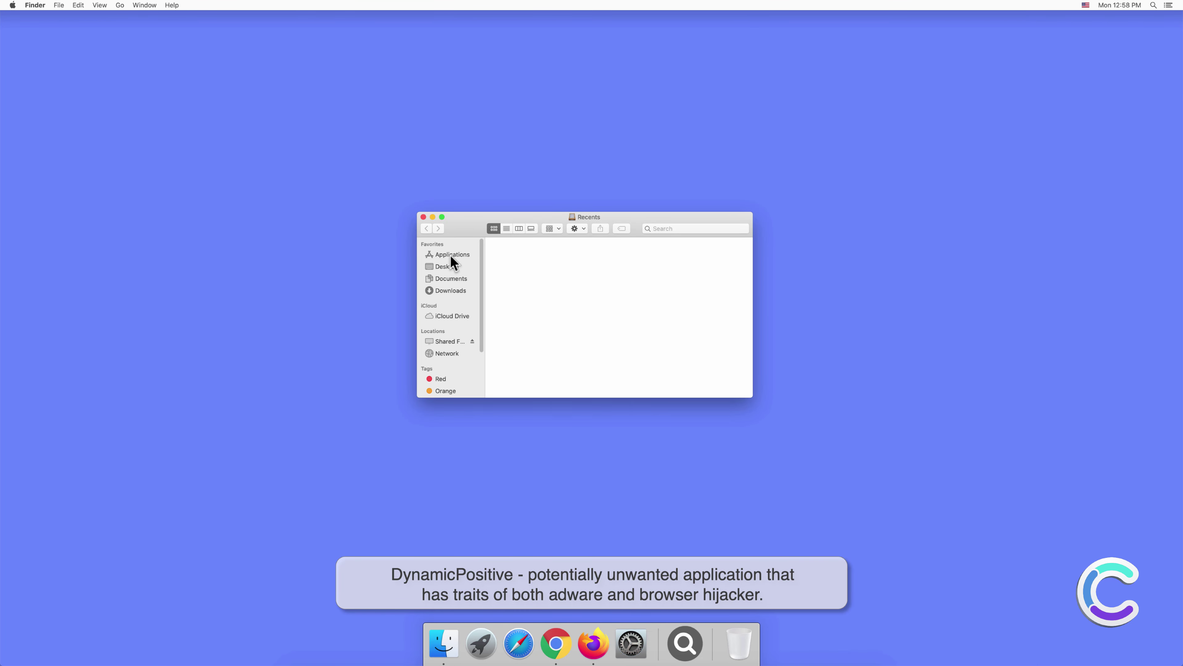
Step: View the DynamicPositive app in the Applications folder, then close the Finder window
{"action": "left_click", "coordinate": [452, 256]}
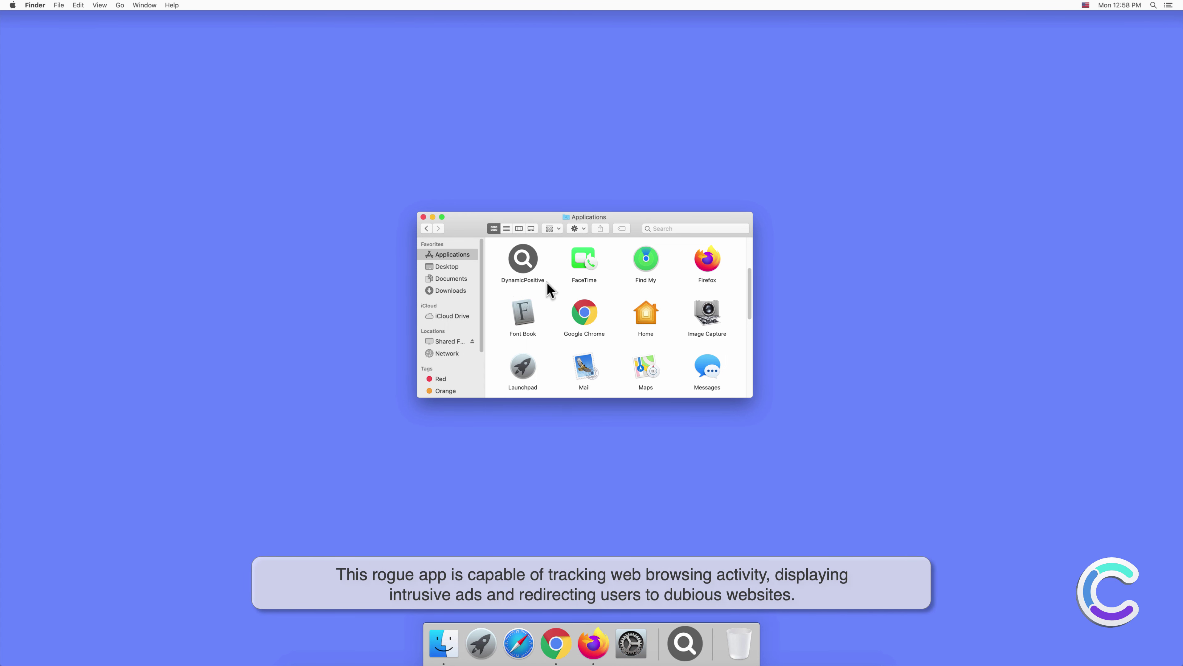
{"action": "left_click", "coordinate": [423, 217]}
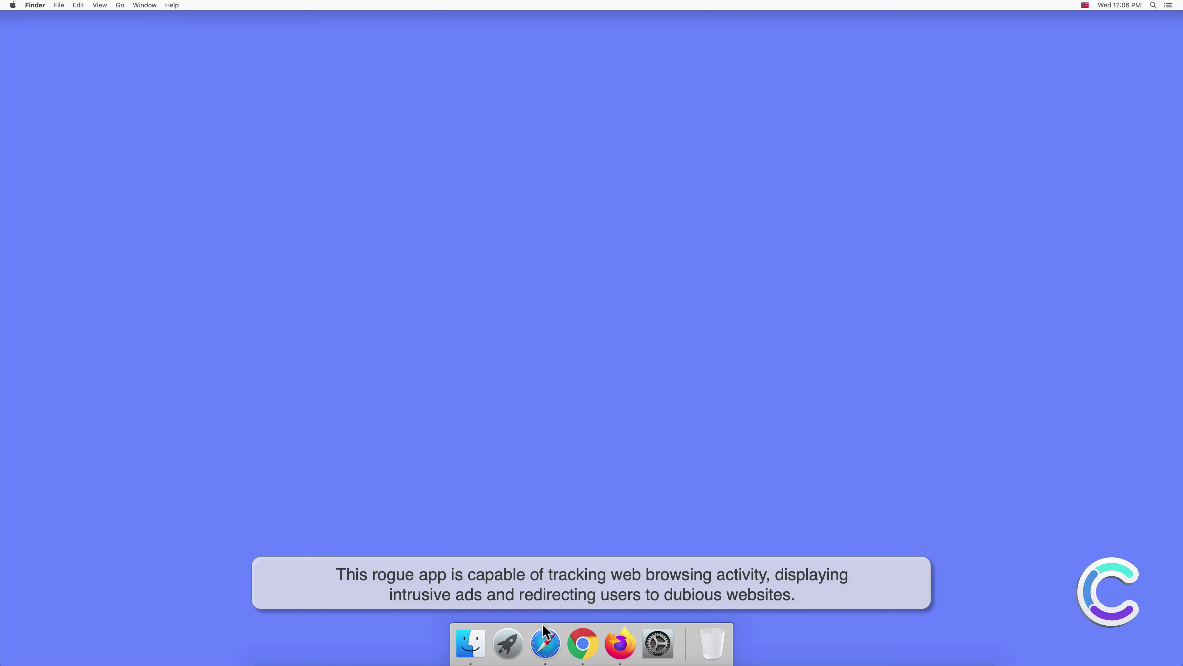
Step: Open Safari's Preferences to find the DynamicPositive 1.0 extension in the Extensions pane
{"action": "left_click", "coordinate": [545, 644]}
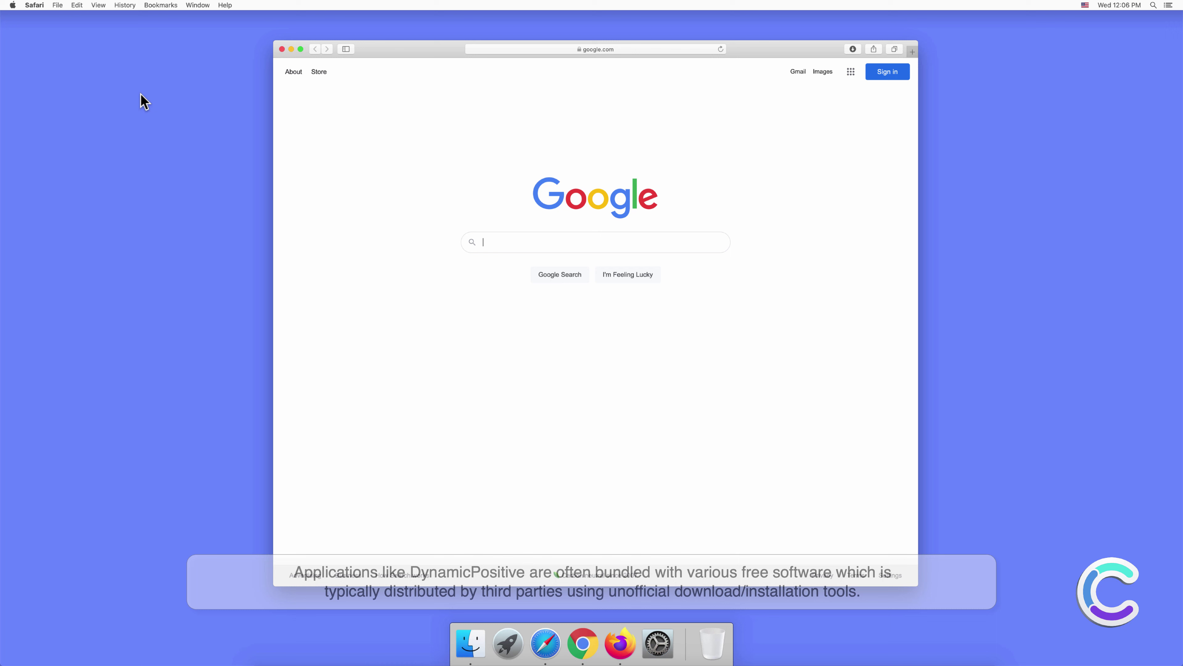
{"action": "left_click", "coordinate": [41, 8]}
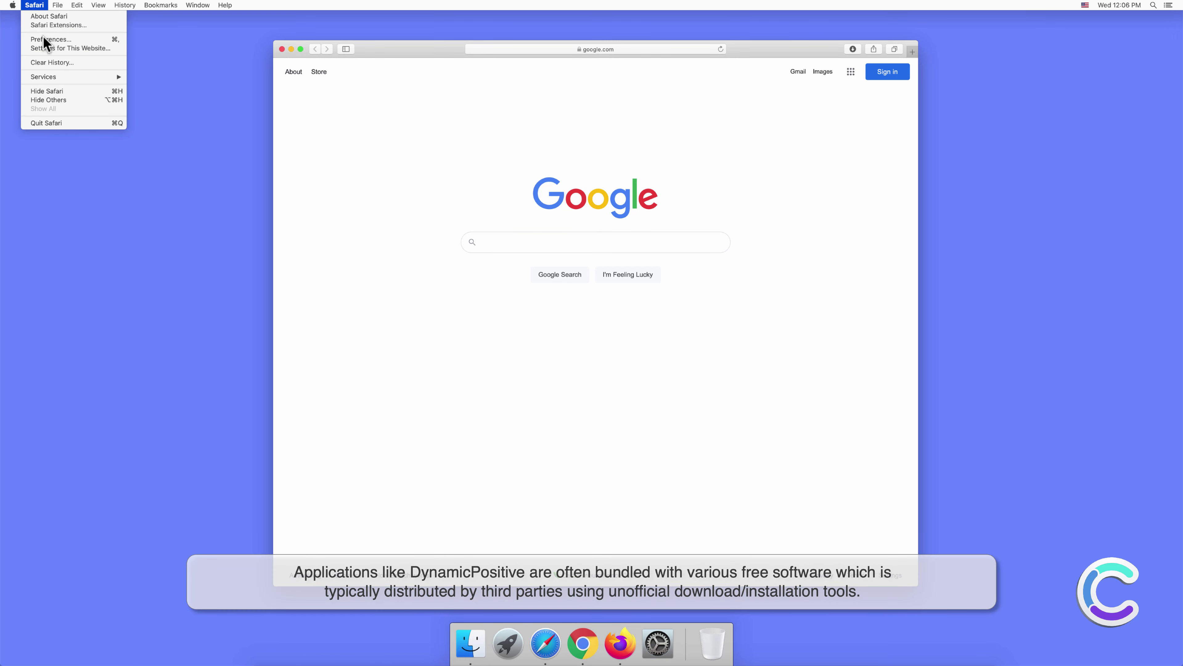
{"action": "left_click", "coordinate": [43, 37]}
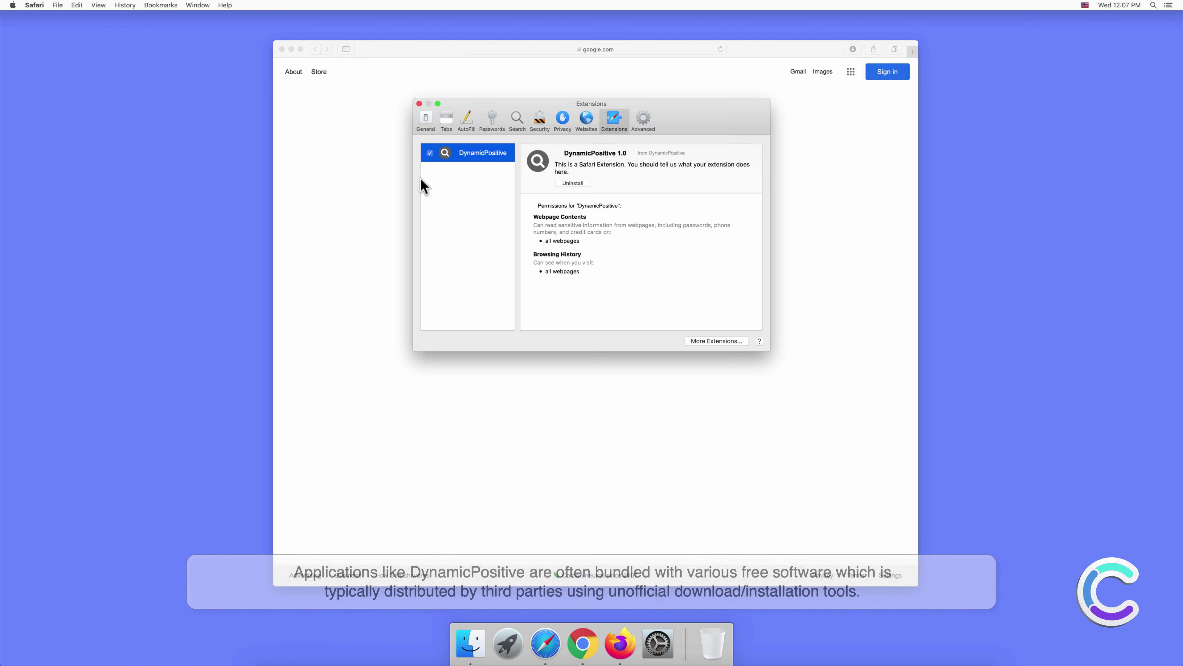
Step: Close Preferences and search Safari for 'search engine test'
{"action": "left_click", "coordinate": [419, 104]}
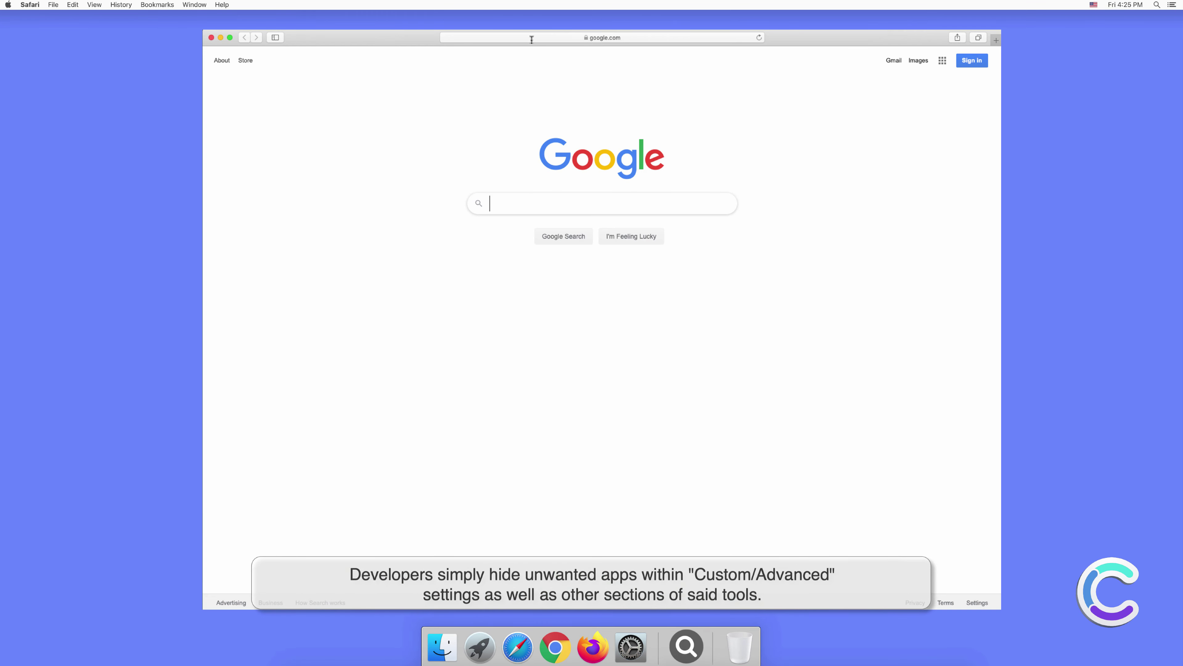
{"action": "left_click", "coordinate": [531, 38]}
{"action": "type", "text": "search e"}
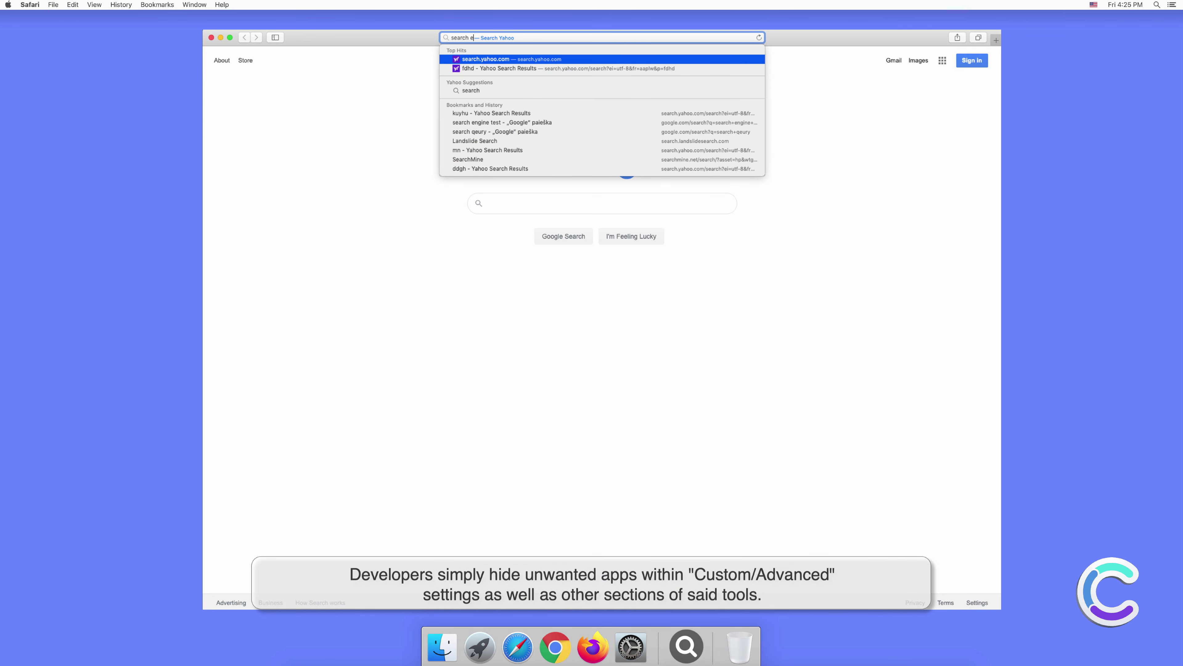
{"action": "type", "text": "ngine test"}
{"action": "key", "text": "Return"}
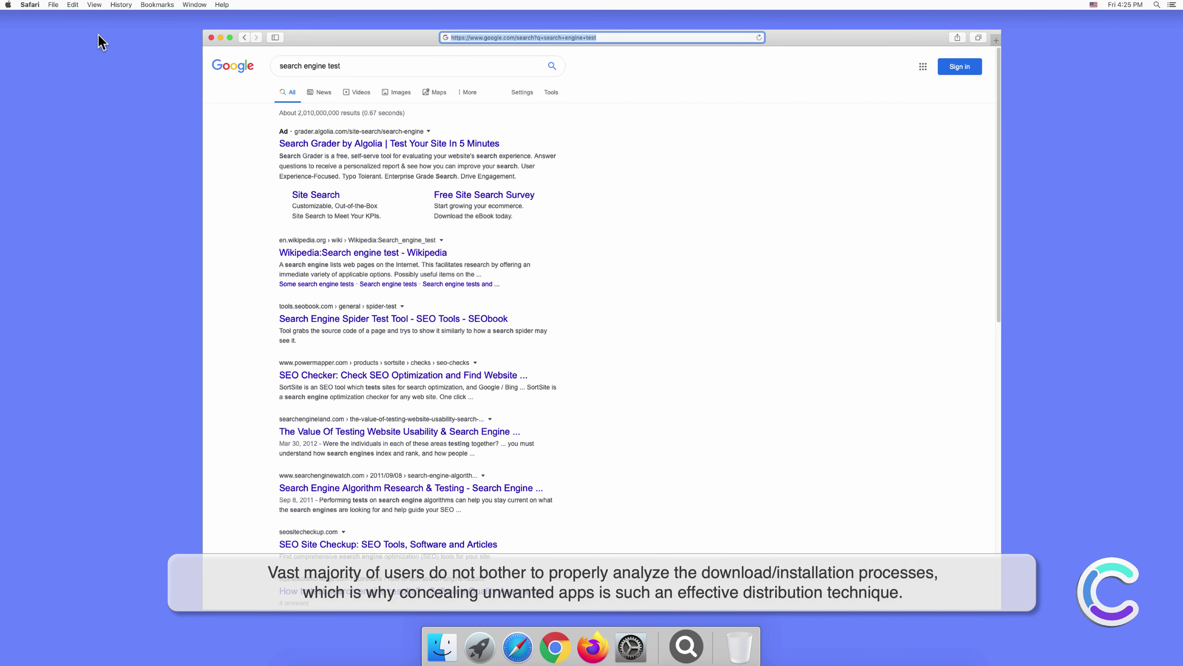
Step: Set Yahoo as Safari's search engine in Preferences, then open a new tab
{"action": "left_click", "coordinate": [31, 6]}
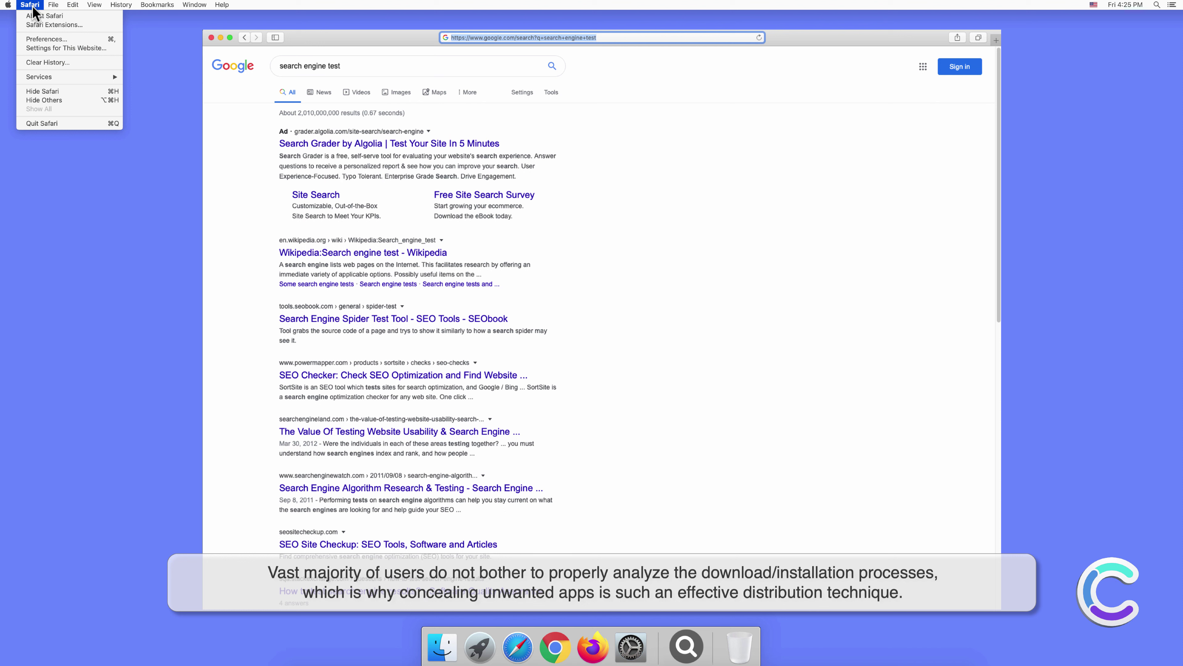
{"action": "left_click", "coordinate": [45, 39]}
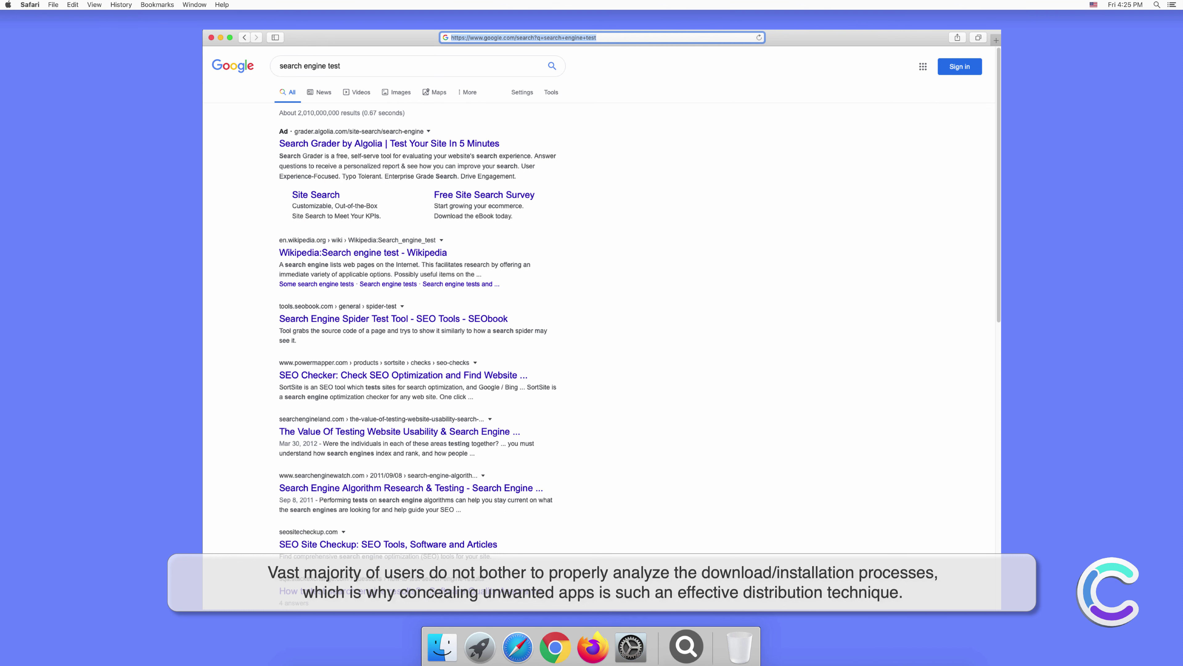
{"action": "left_click", "coordinate": [723, 236]}
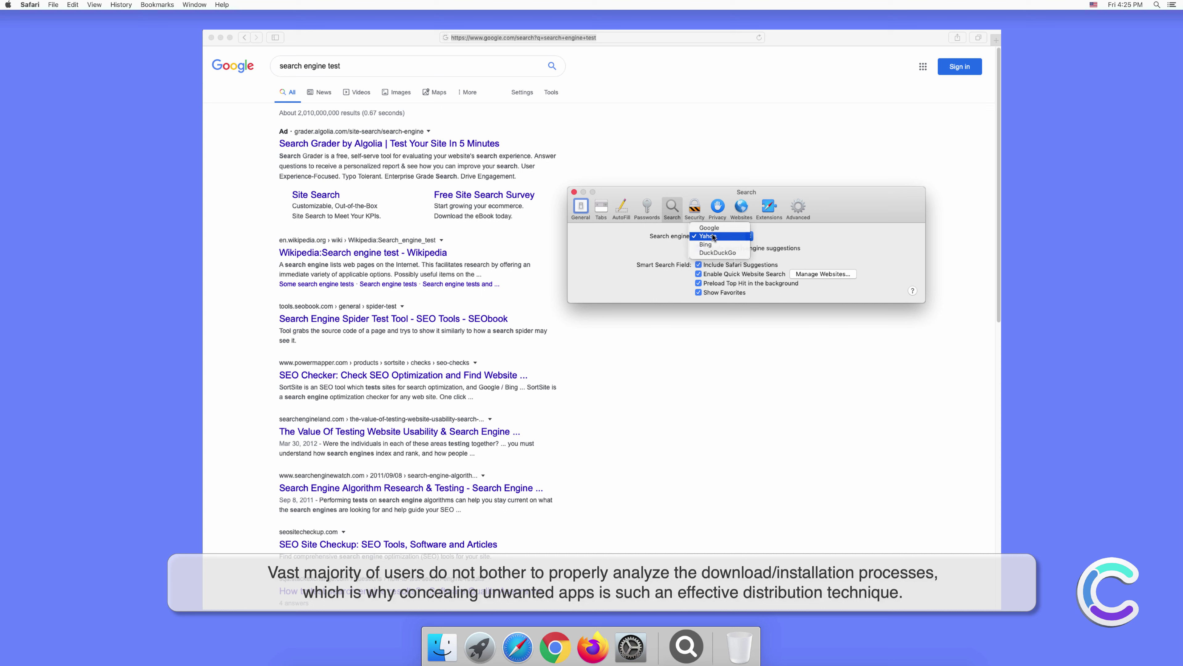
{"action": "left_click", "coordinate": [713, 237]}
{"action": "left_click", "coordinate": [574, 192]}
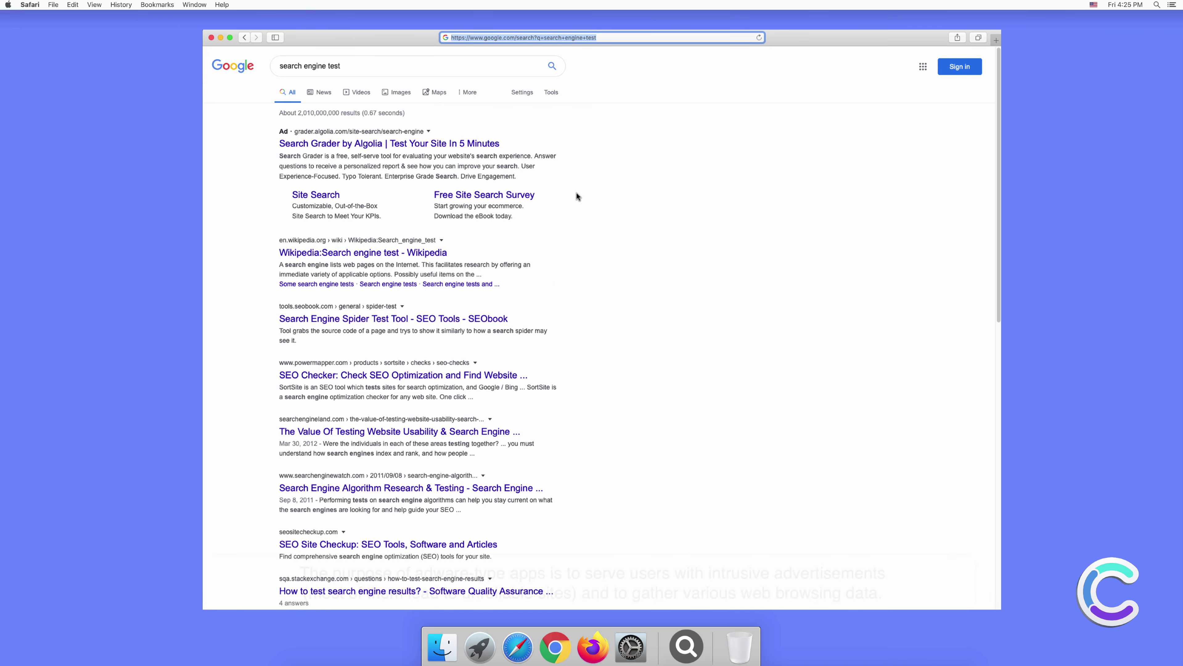
{"action": "left_click", "coordinate": [995, 37]}
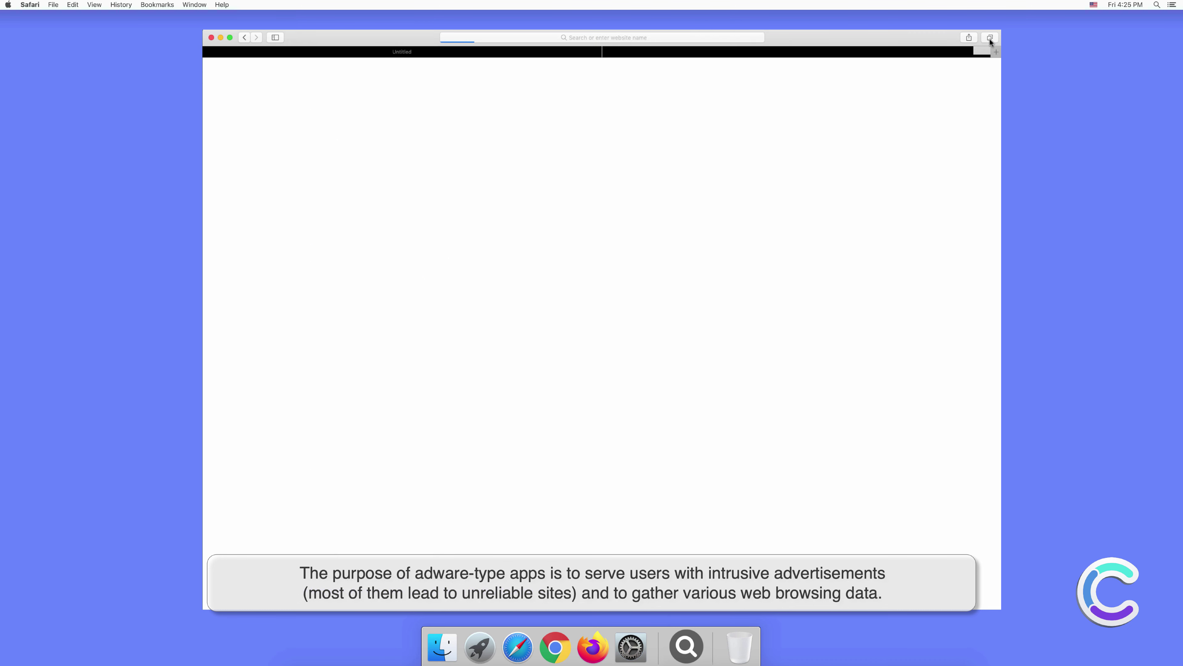
Step: Search 'testing search engine' in the new tab, which lands on Google results
{"action": "left_click", "coordinate": [663, 37]}
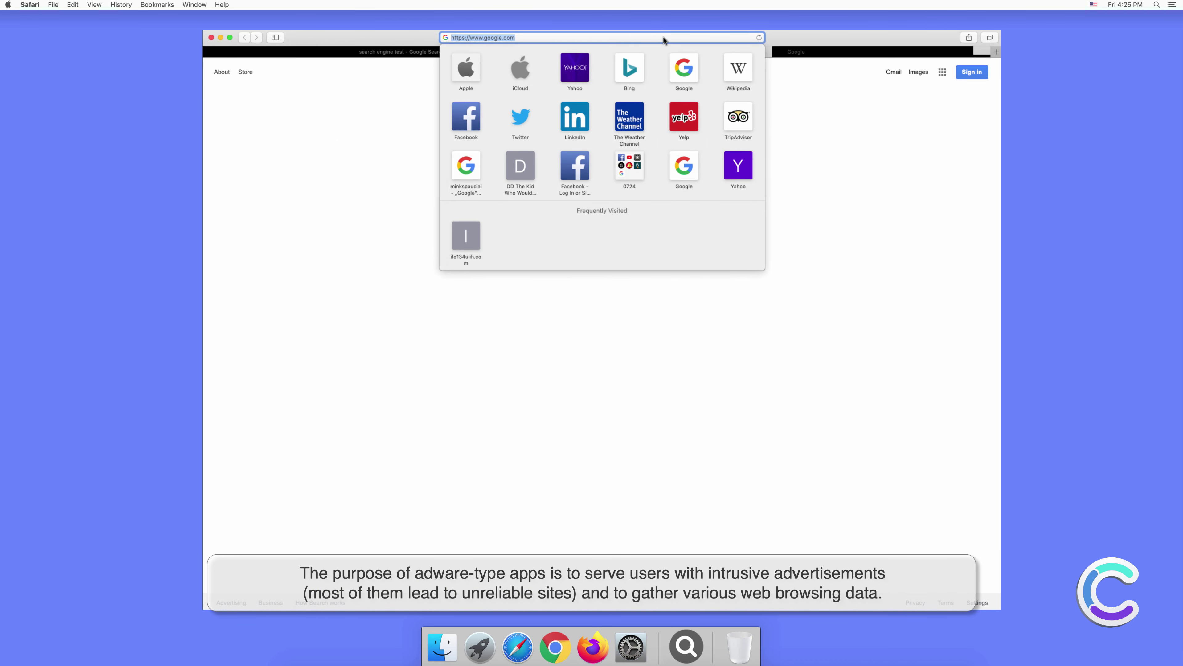
{"action": "type", "text": "testing"}
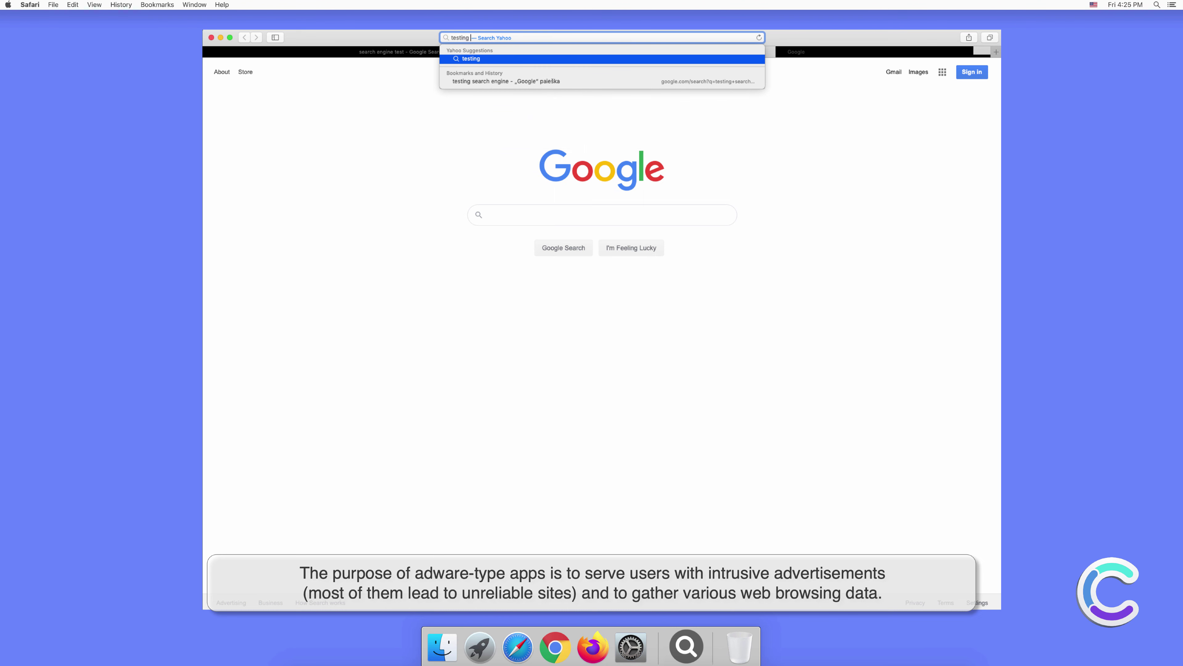
{"action": "type", "text": " sear"}
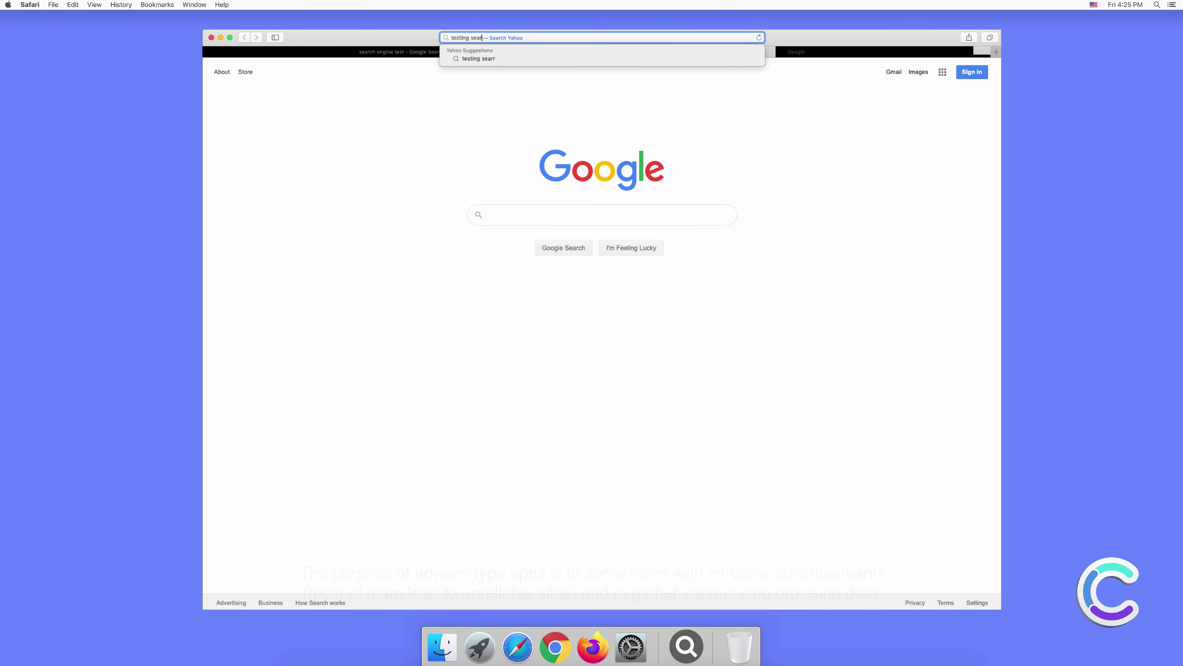
{"action": "type", "text": "ch engine"}
{"action": "key", "text": "Return"}
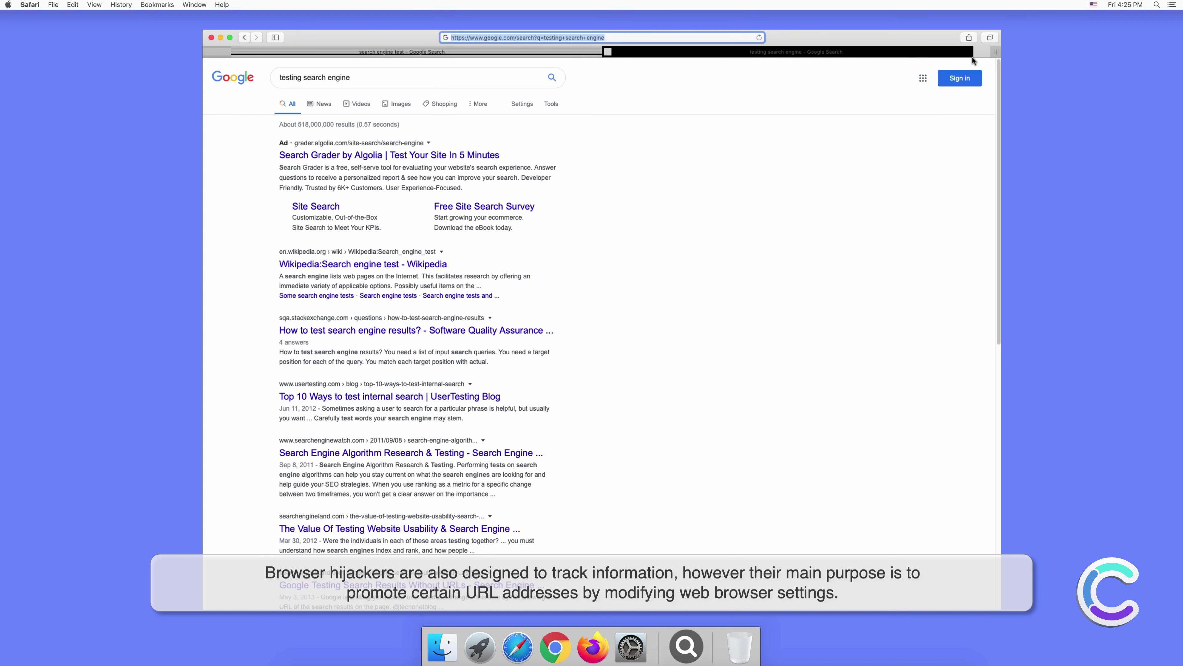
{"action": "left_click", "coordinate": [585, 226]}
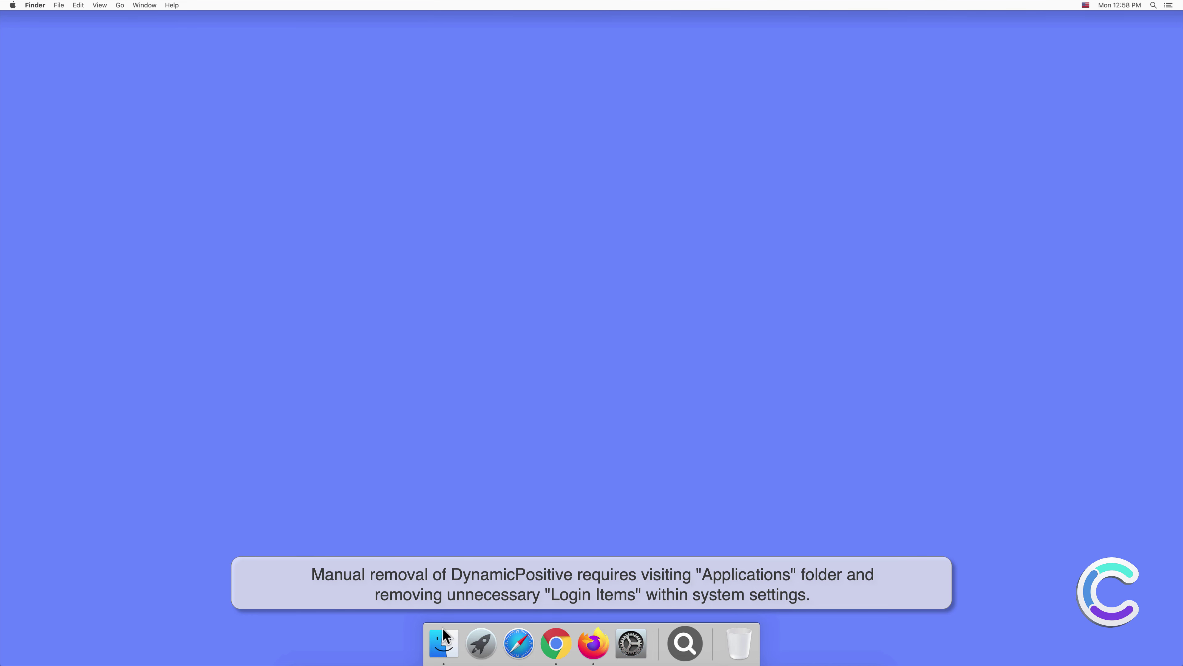
Step: Move DynamicPositive from the Applications folder to the Trash and close Finder
{"action": "left_click", "coordinate": [444, 639]}
{"action": "left_click", "coordinate": [456, 256]}
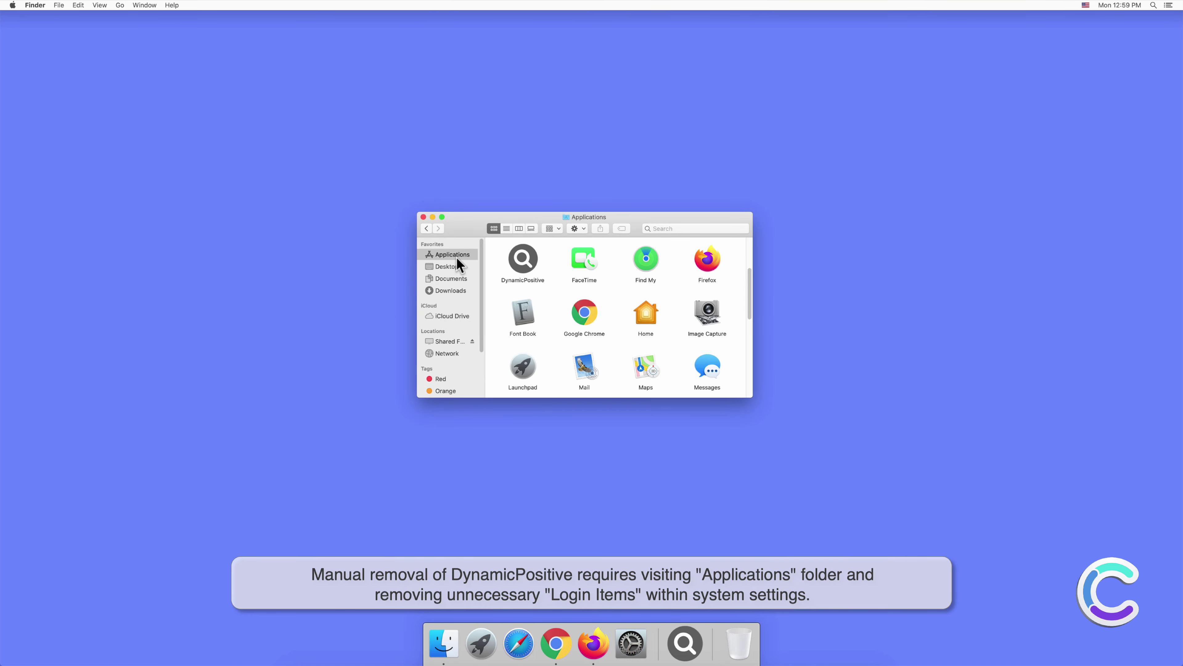
{"action": "right_click", "coordinate": [529, 258]}
{"action": "left_click", "coordinate": [541, 286]}
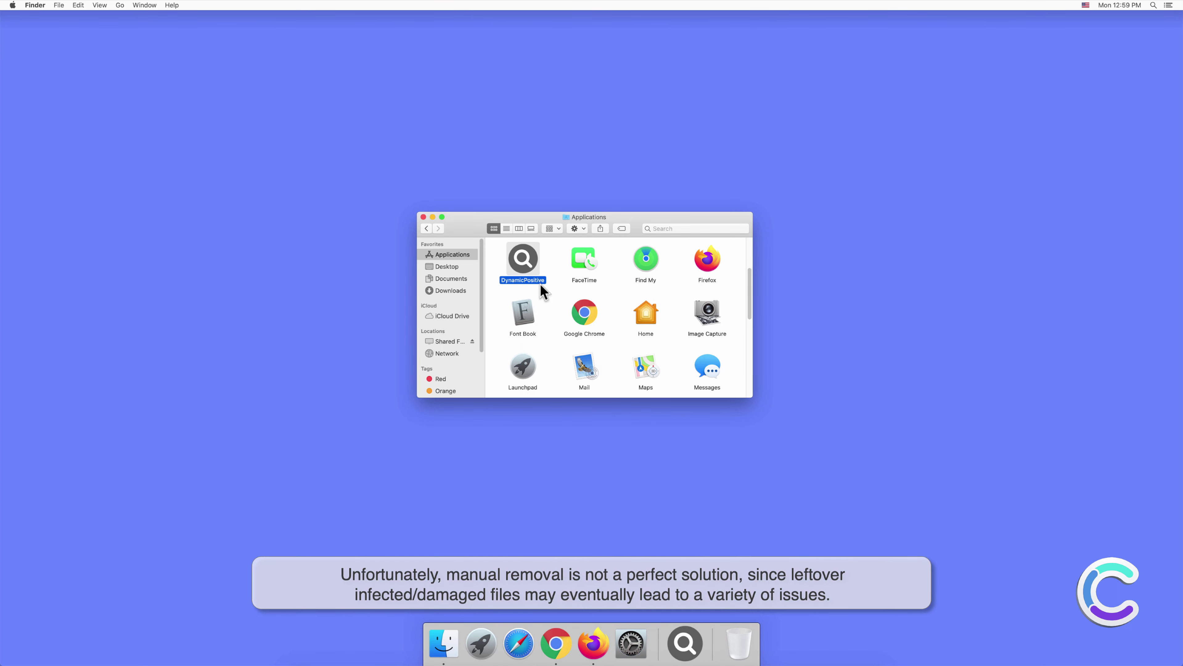
{"action": "left_click", "coordinate": [423, 217]}
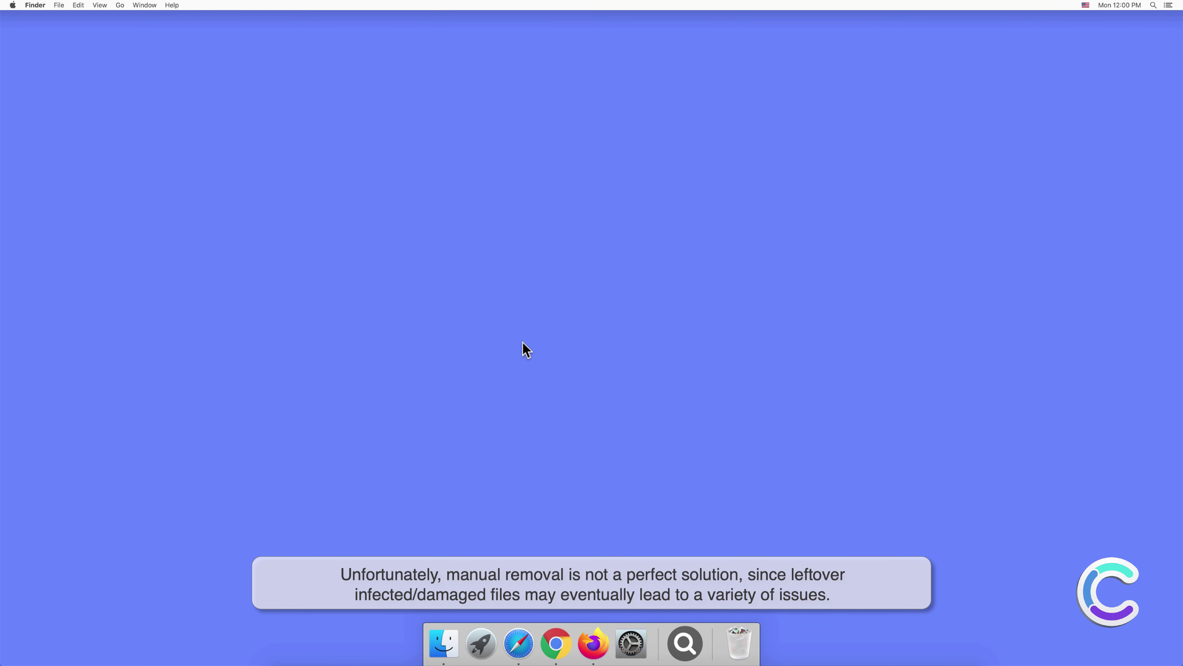
Step: Check the Login Items list under Users & Groups in System Preferences
{"action": "left_click", "coordinate": [631, 643]}
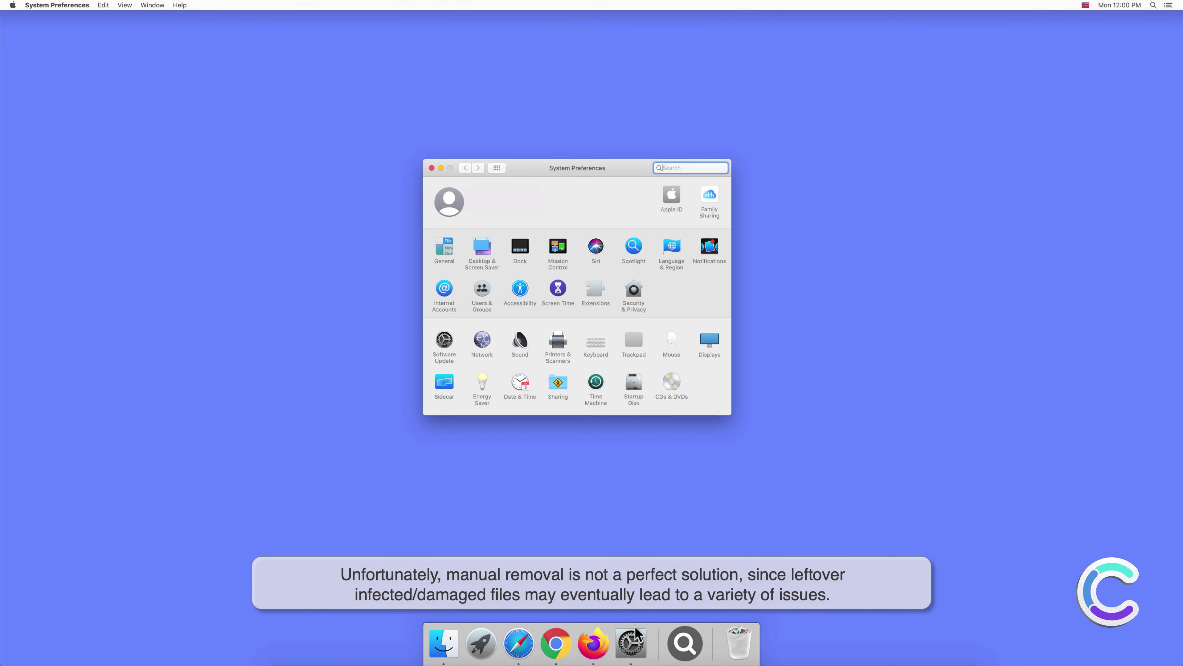
{"action": "left_click", "coordinate": [481, 290]}
{"action": "left_click", "coordinate": [635, 190]}
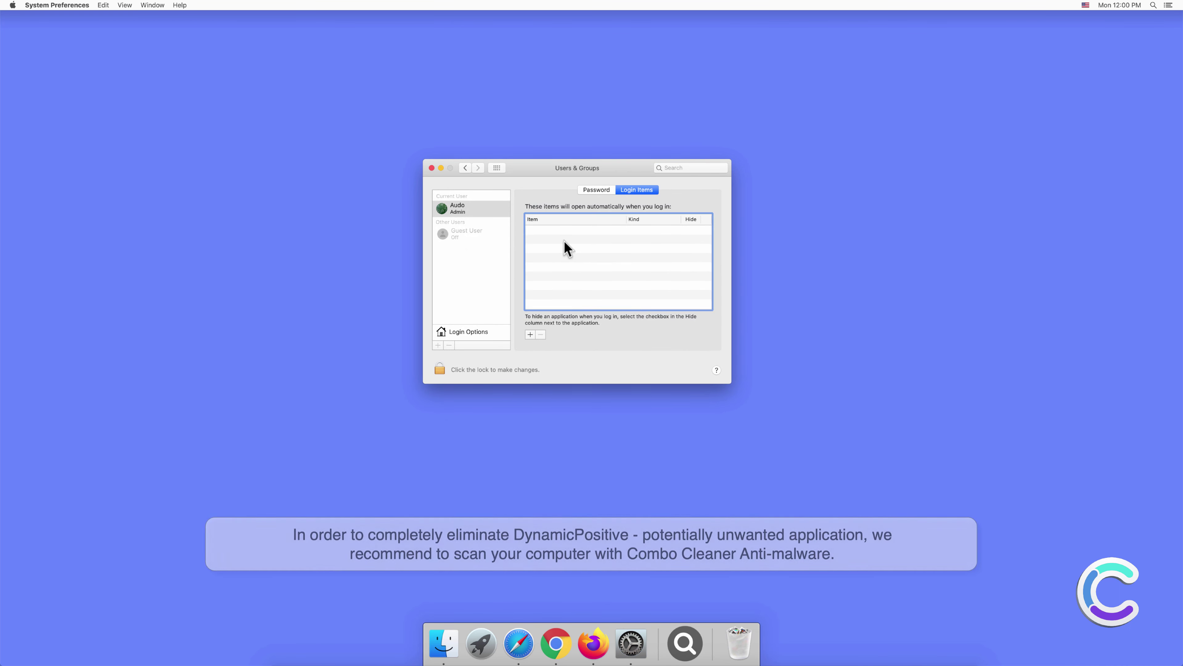
Step: Close System Preferences and remove the magnifier app from the Dock
{"action": "left_click", "coordinate": [431, 167]}
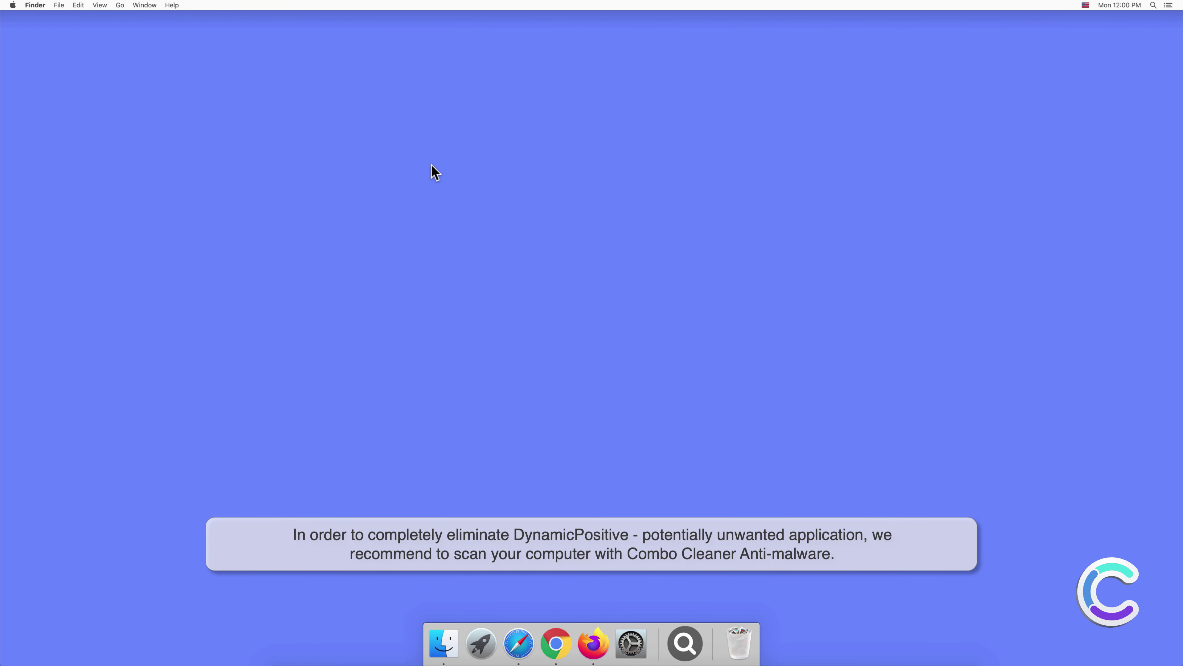
{"action": "right_click", "coordinate": [684, 630]}
{"action": "mouse_move", "coordinate": [710, 582]}
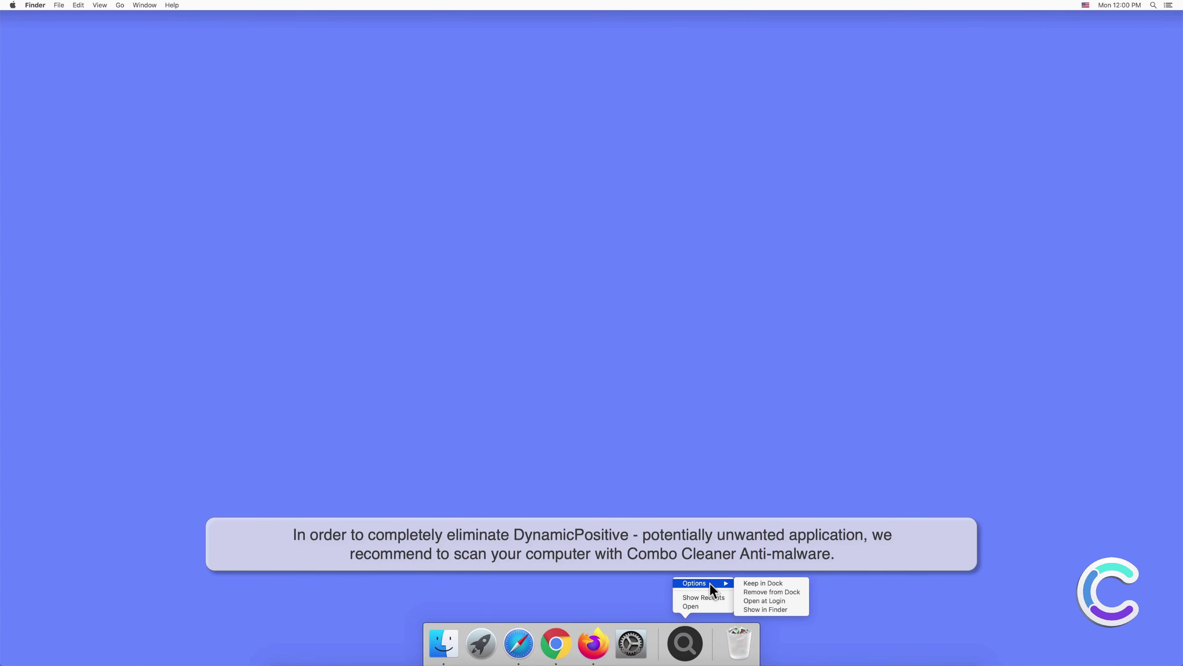
{"action": "left_click", "coordinate": [748, 591]}
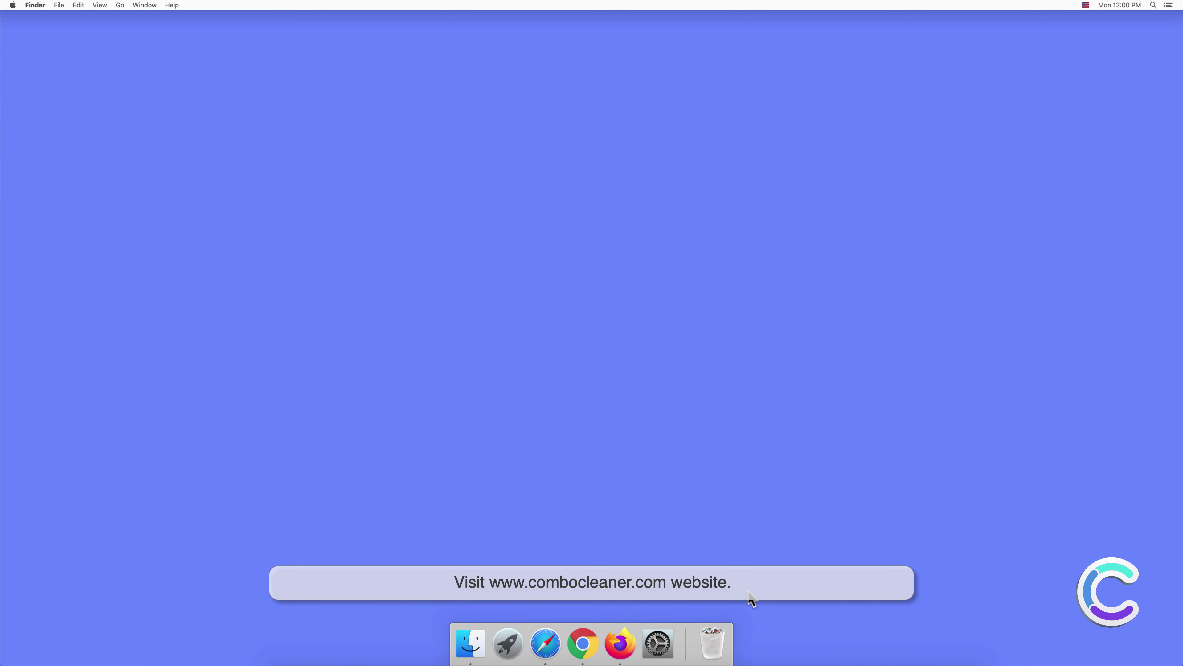
{"action": "left_click", "coordinate": [545, 643]}
{"action": "type", "text": "www"}
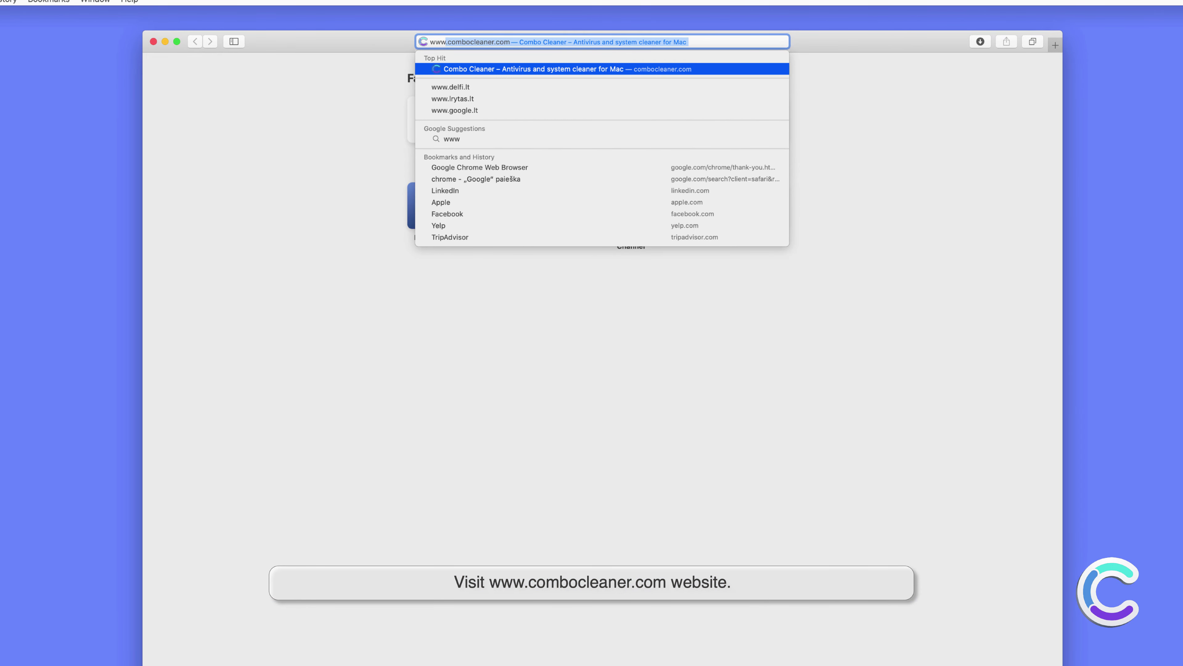
{"action": "type", "text": ".comboclea"}
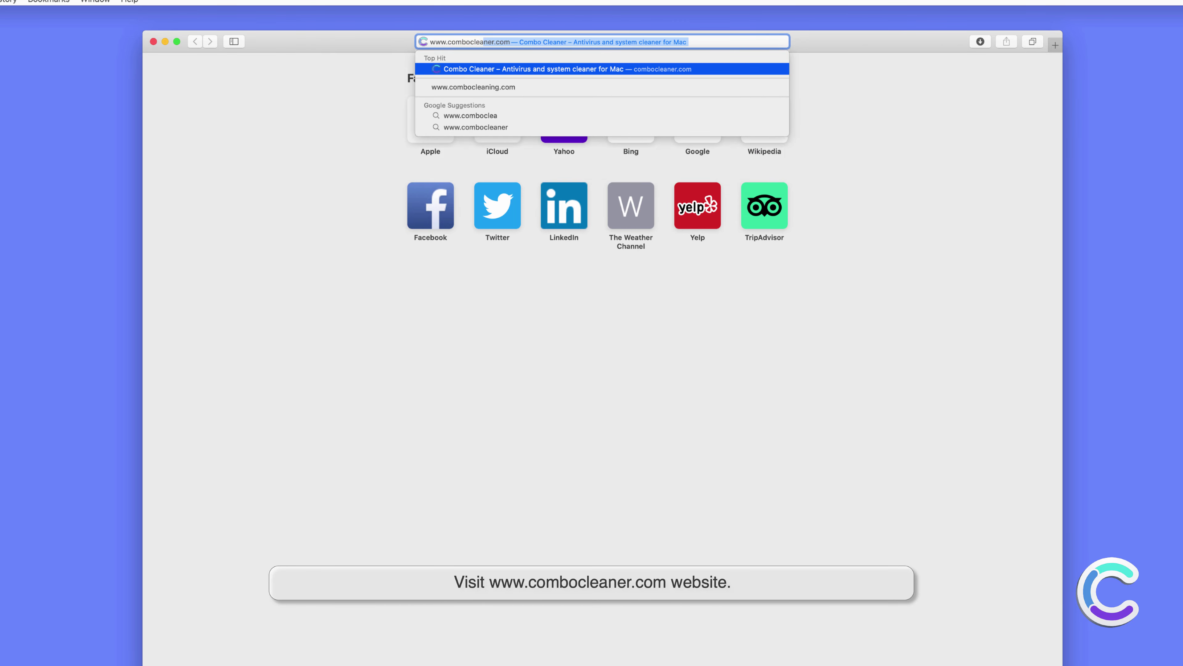
{"action": "type", "text": "ner.com"}
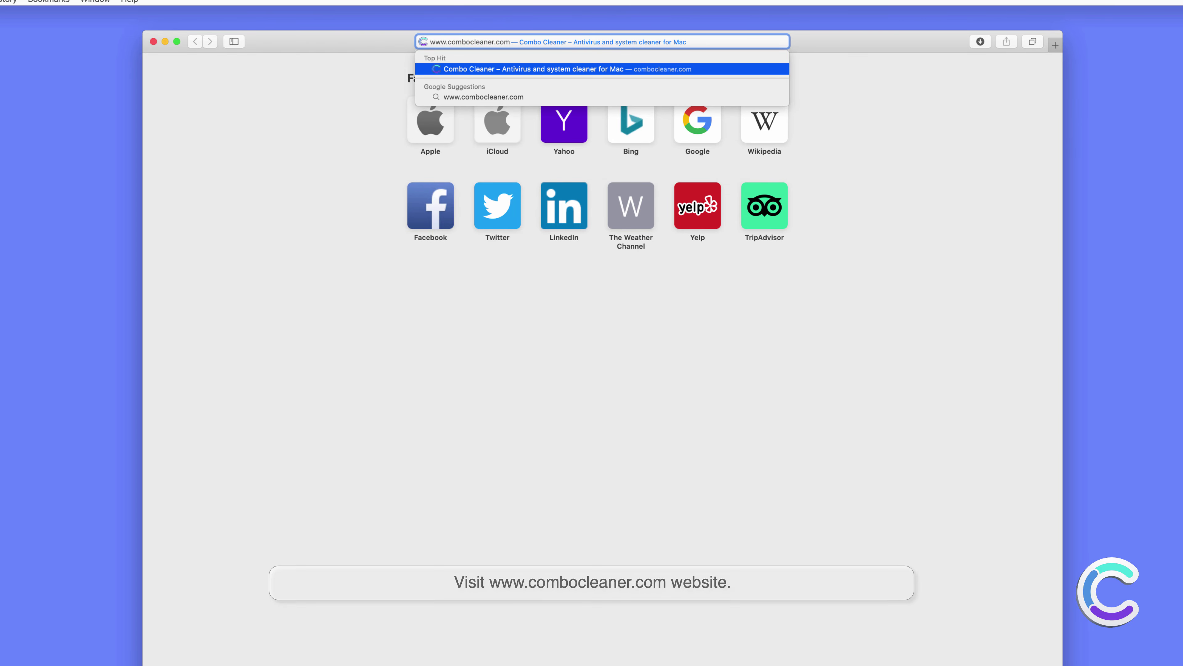
{"action": "key", "text": "Return"}
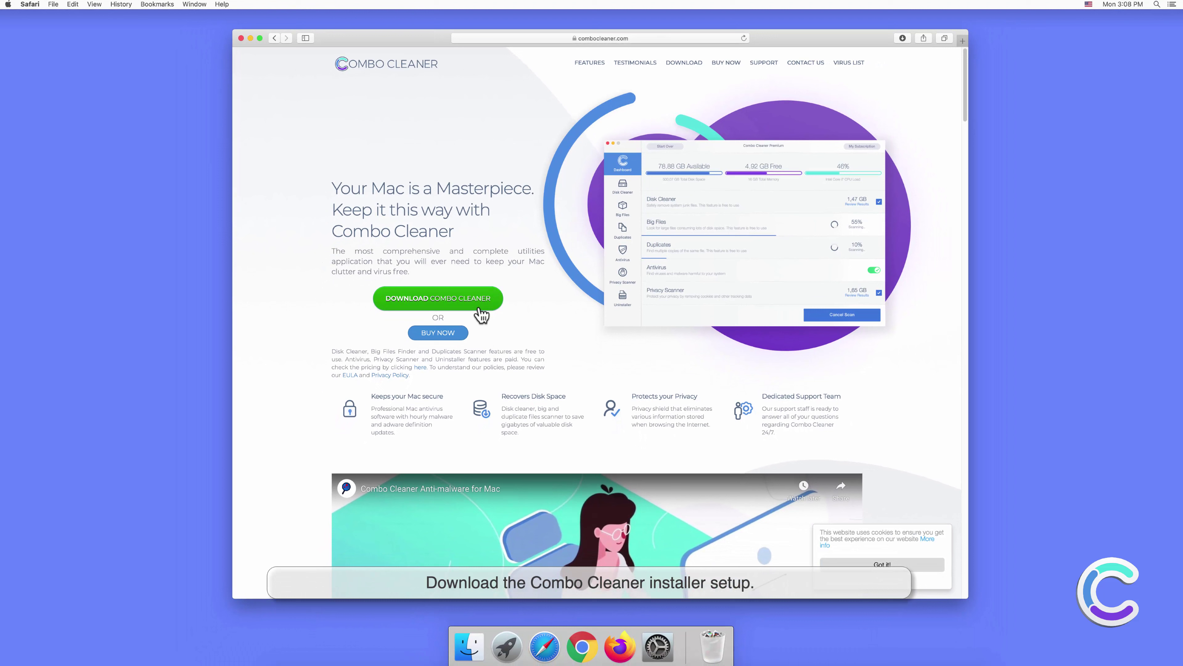
{"action": "left_click", "coordinate": [464, 368]}
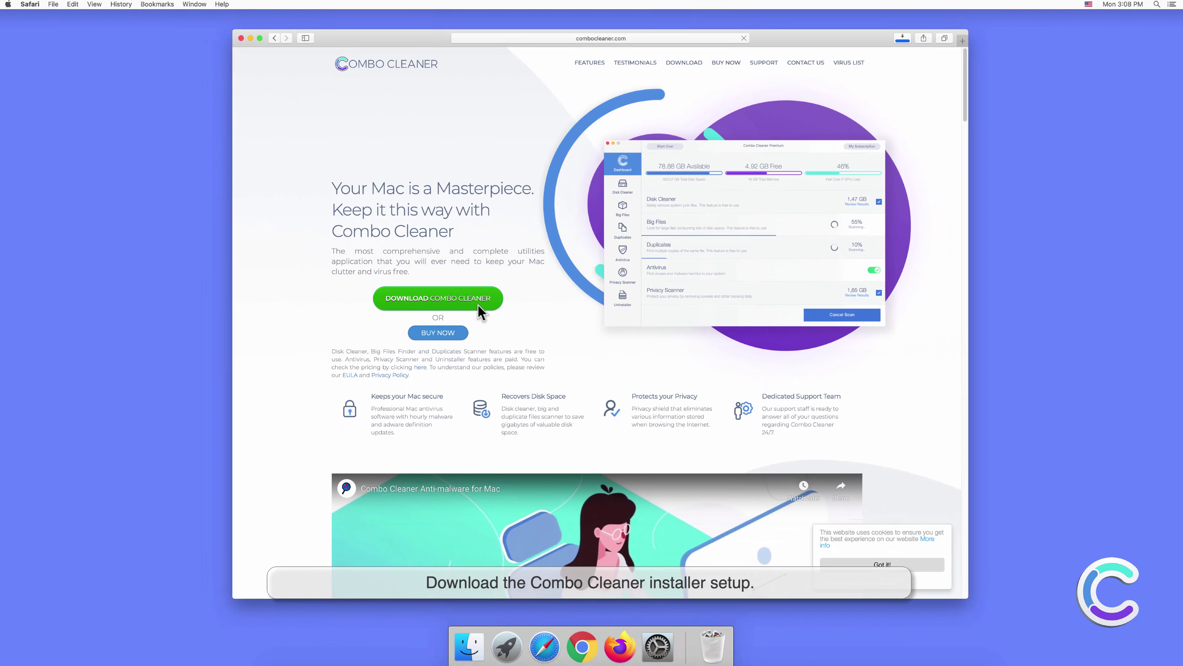
{"action": "left_click", "coordinate": [899, 39]}
Step: Open combocleaner.dmg, drag Combo Cleaner into Applications, and close the installer and Safari windows
{"action": "left_click", "coordinate": [893, 75]}
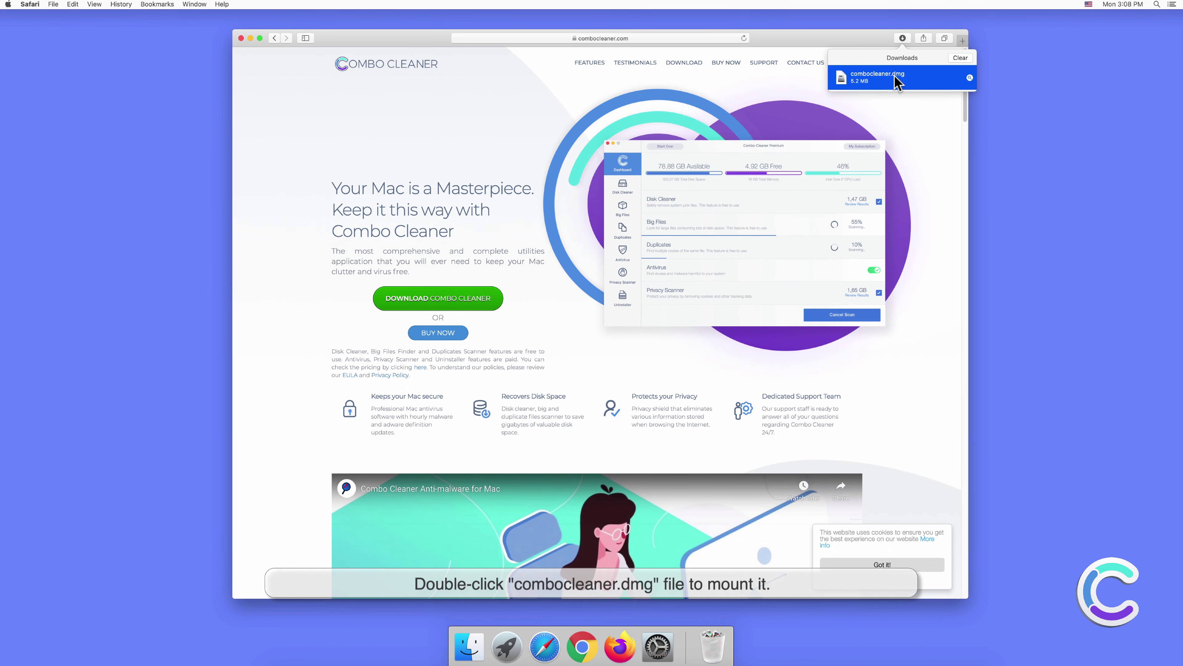
{"action": "double_click", "coordinate": [894, 75]}
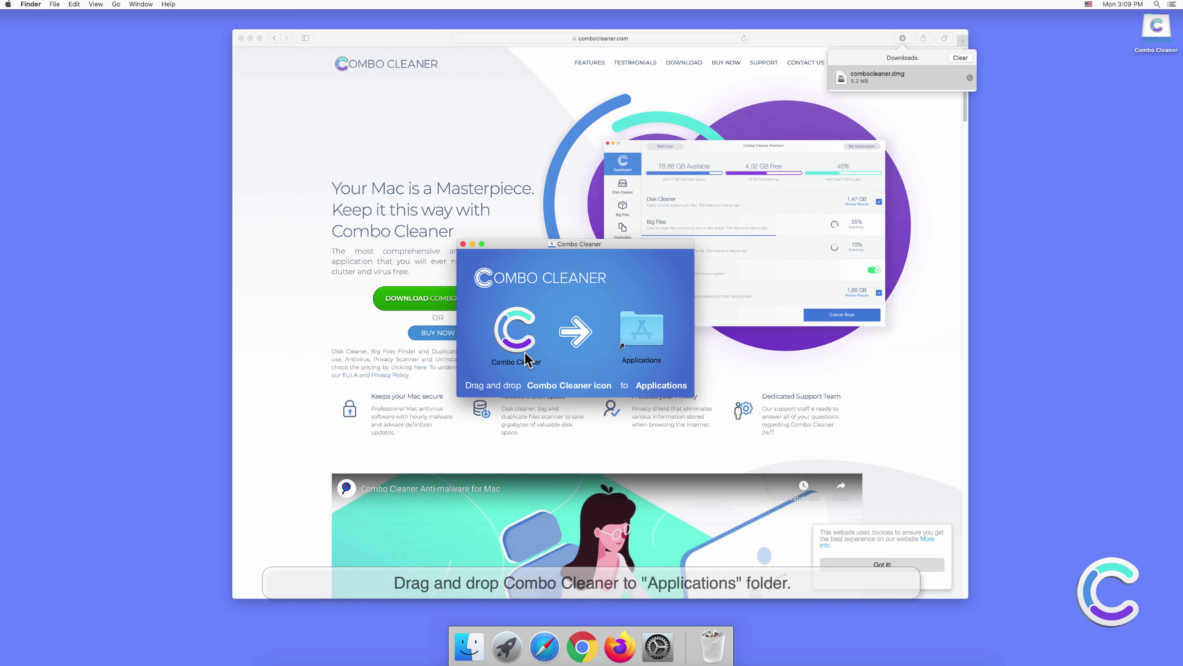
{"action": "left_click", "coordinate": [509, 349]}
{"action": "left_click_drag", "start_coordinate": [524, 342], "coordinate": [636, 347]}
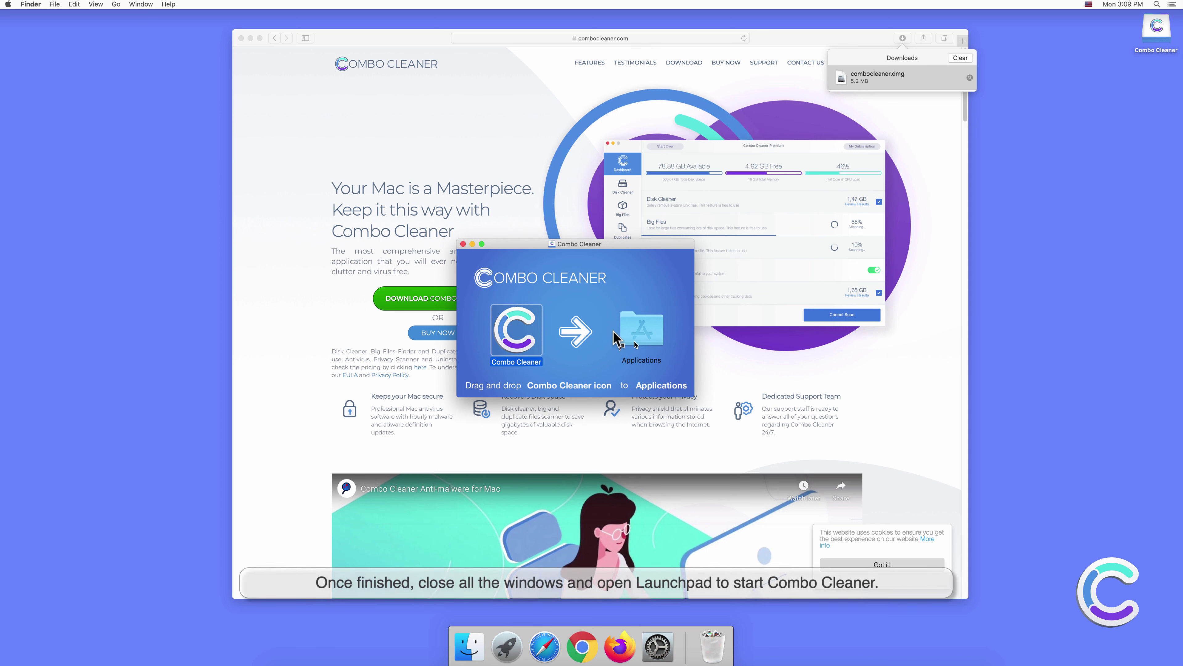
{"action": "left_click", "coordinate": [463, 244]}
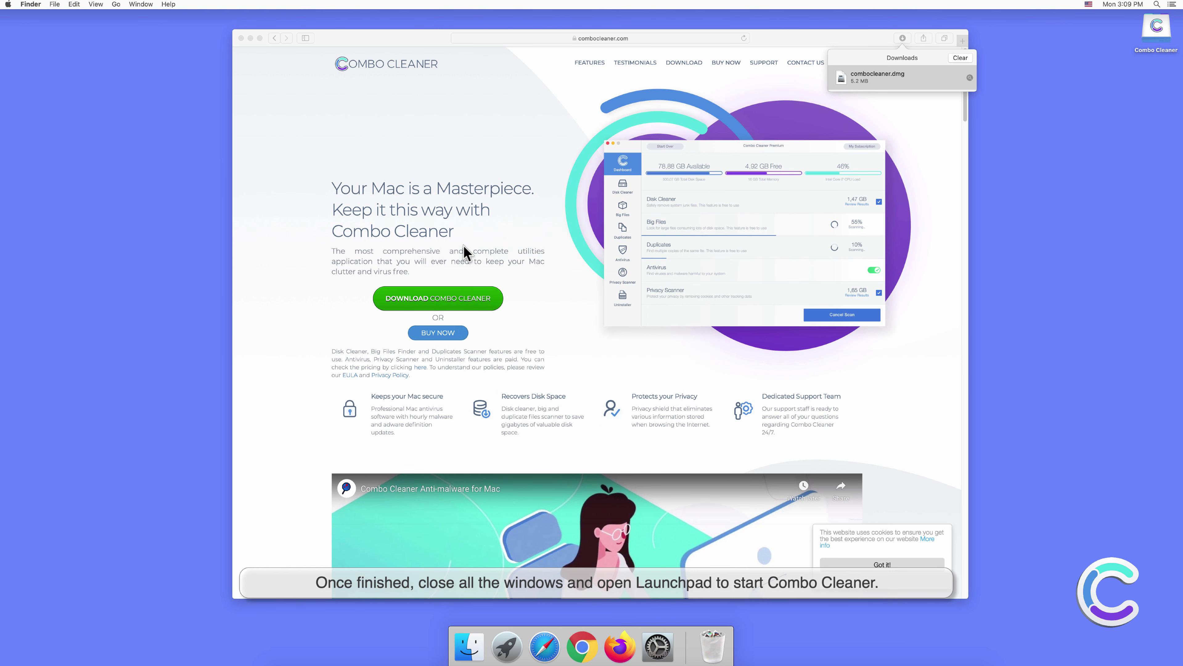
{"action": "left_click", "coordinate": [241, 38]}
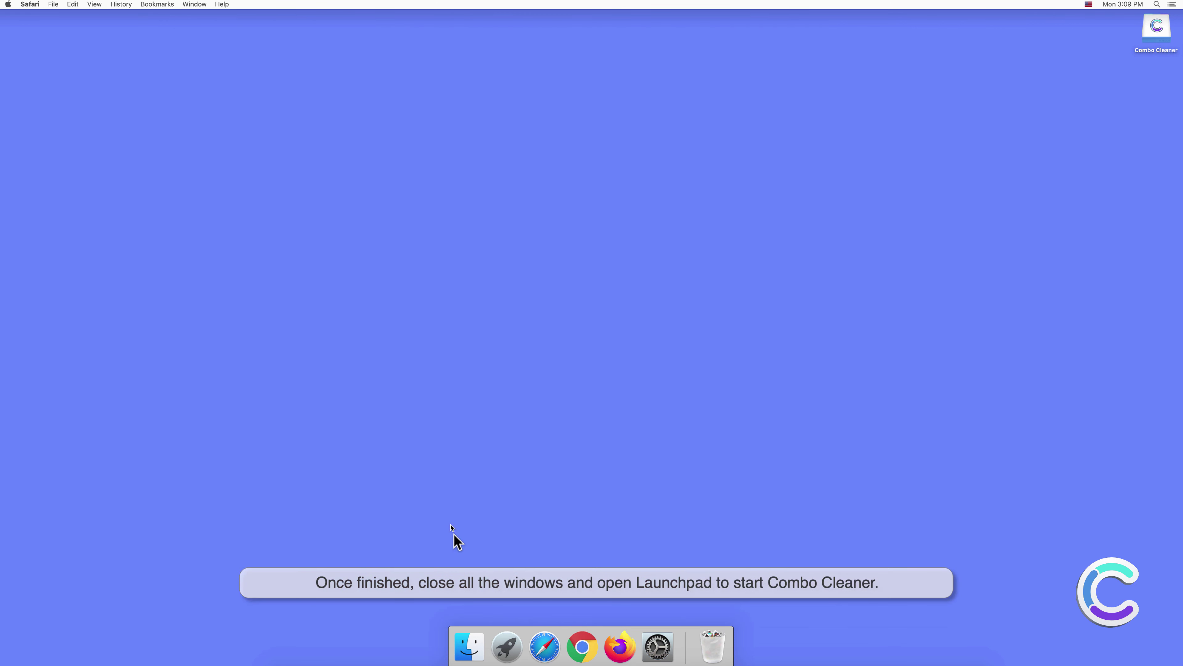
Step: Launch Combo Cleaner from Launchpad and approve opening the downloaded app
{"action": "left_click", "coordinate": [505, 643]}
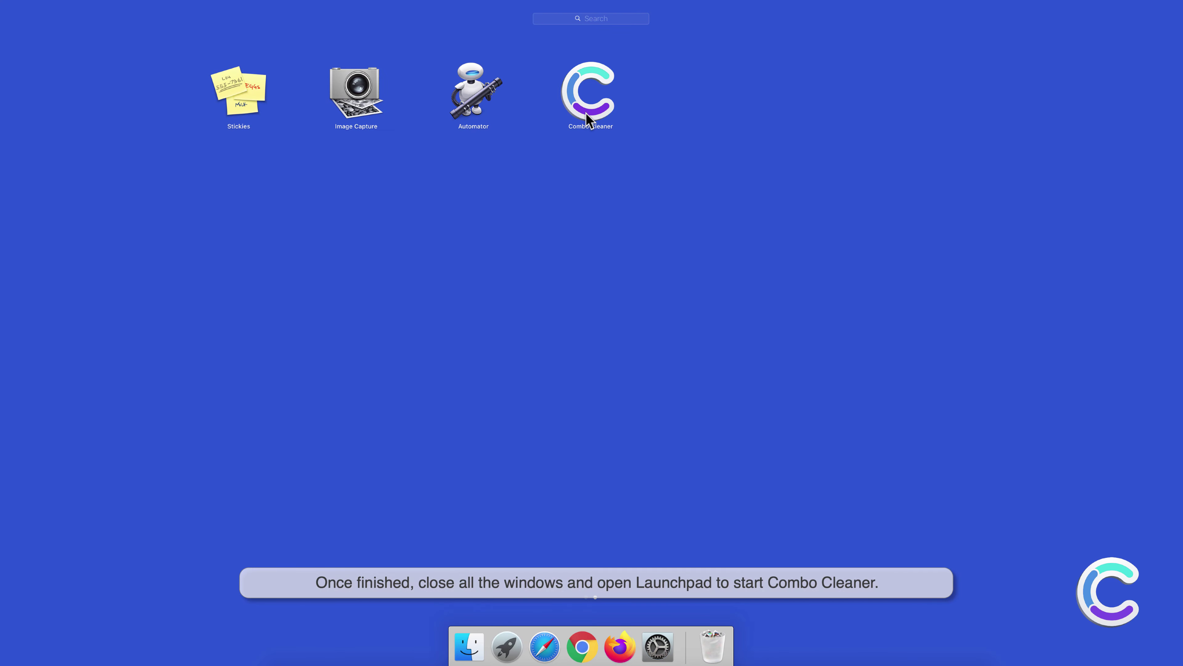
{"action": "left_click", "coordinate": [586, 115]}
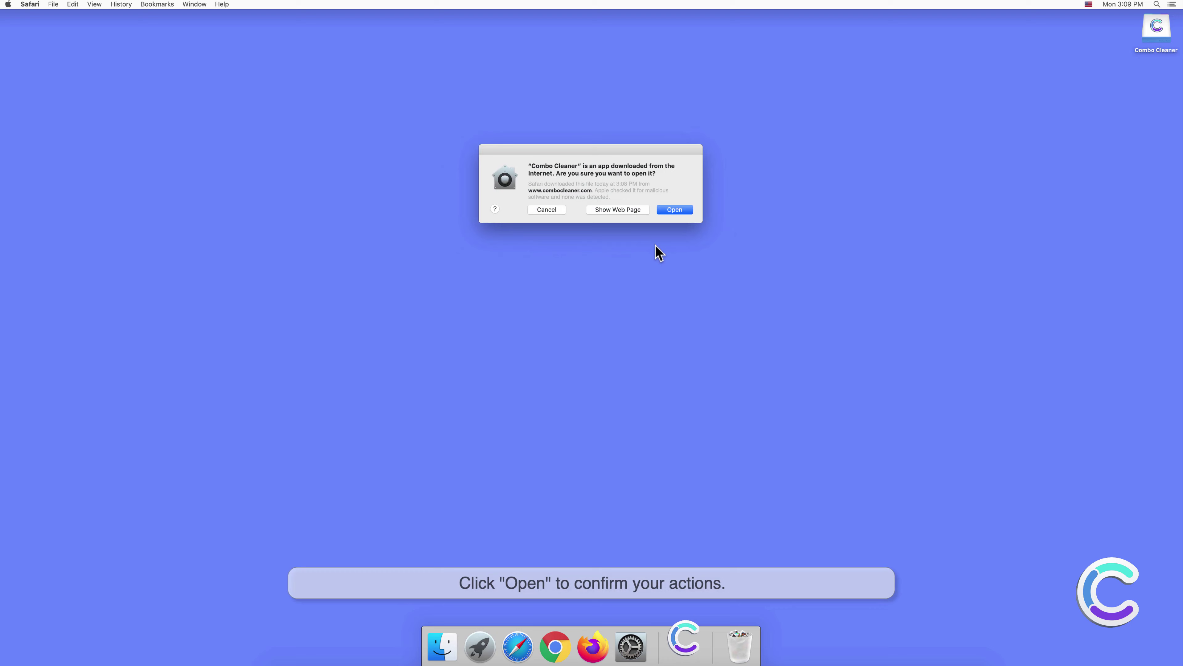
{"action": "left_click", "coordinate": [674, 210]}
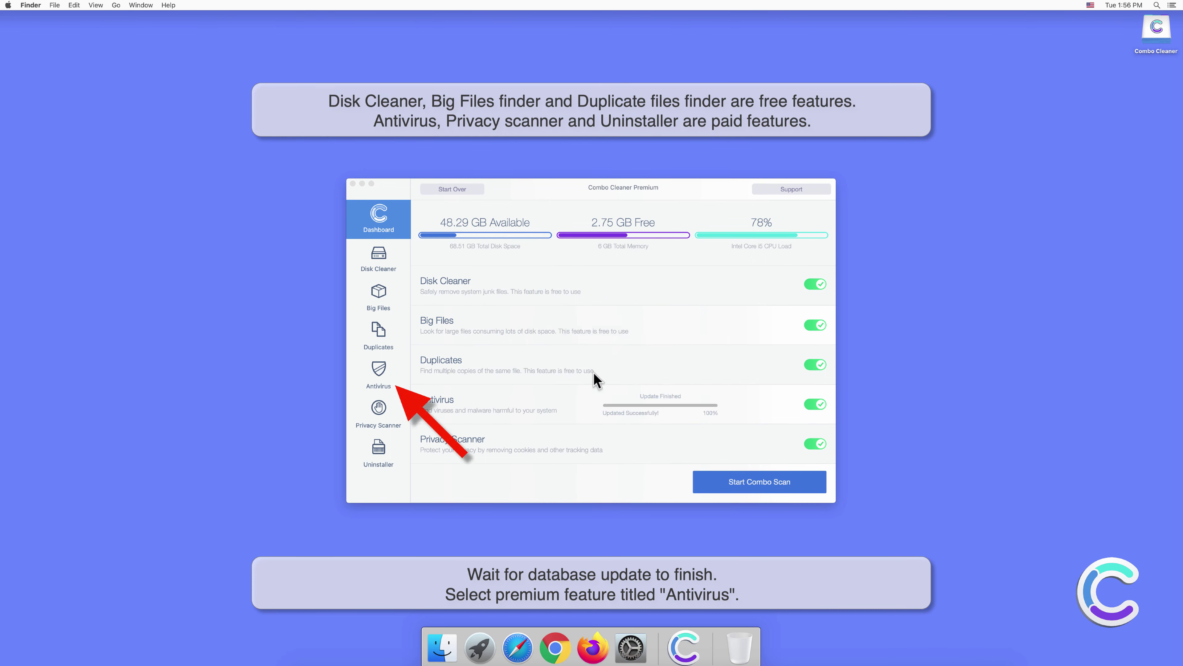
Step: Run a Full Scan from Combo Cleaner's Antivirus section to list the Adload adware threats
{"action": "left_click", "coordinate": [382, 369]}
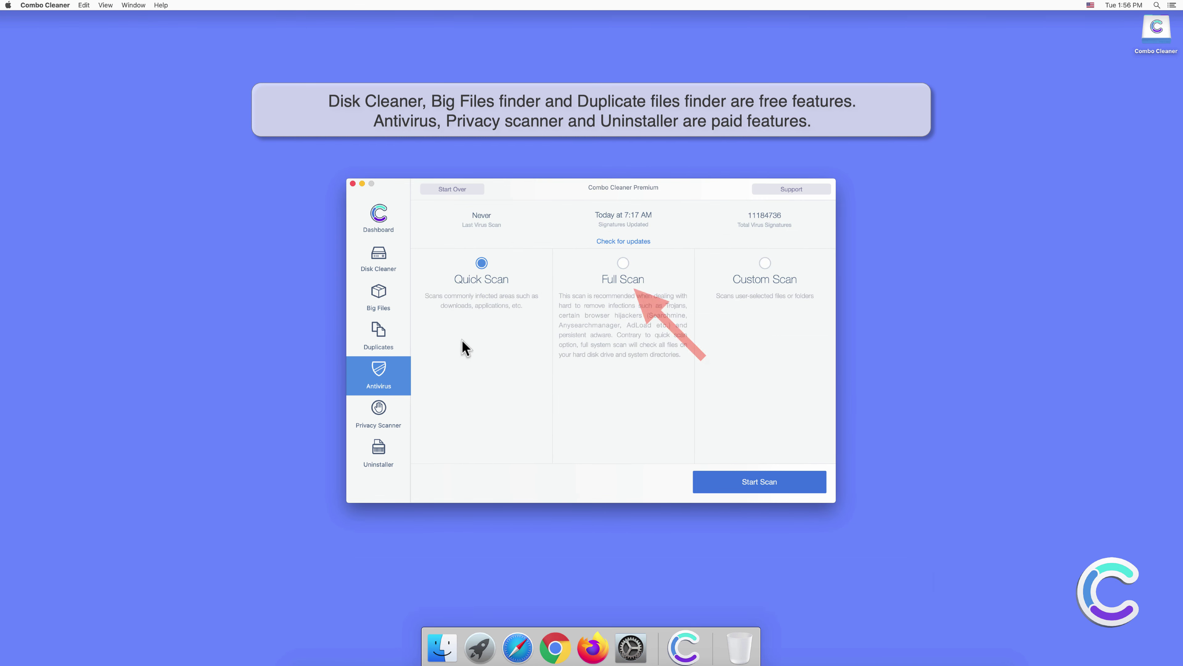
{"action": "left_click", "coordinate": [620, 263]}
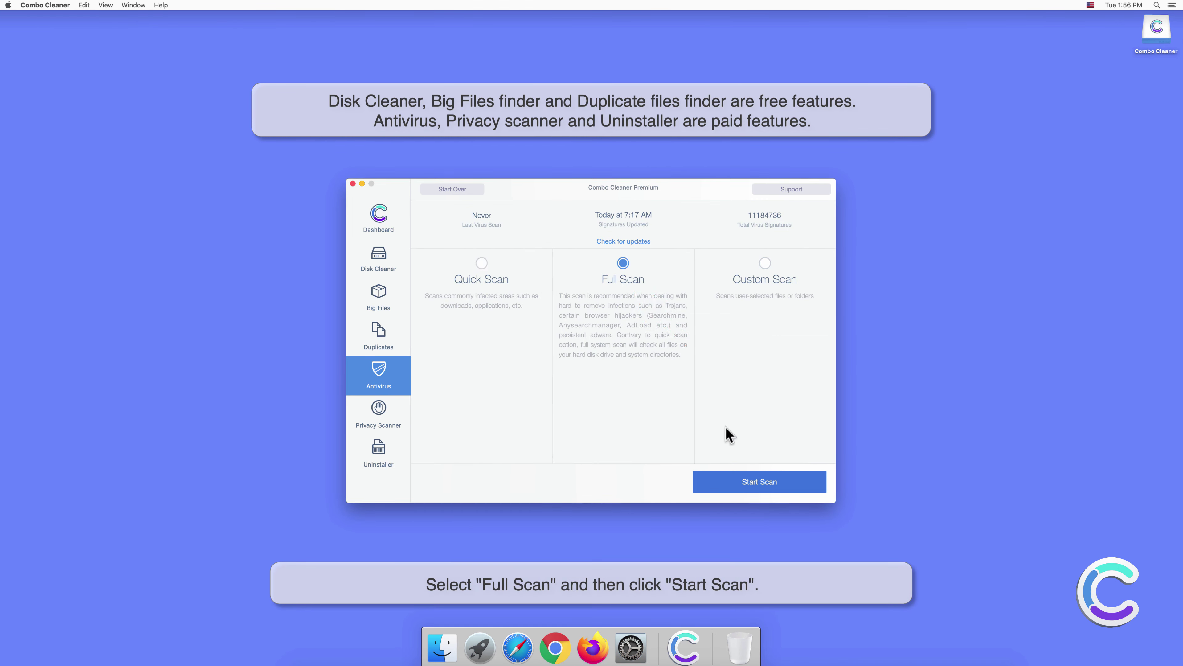
{"action": "left_click", "coordinate": [763, 485]}
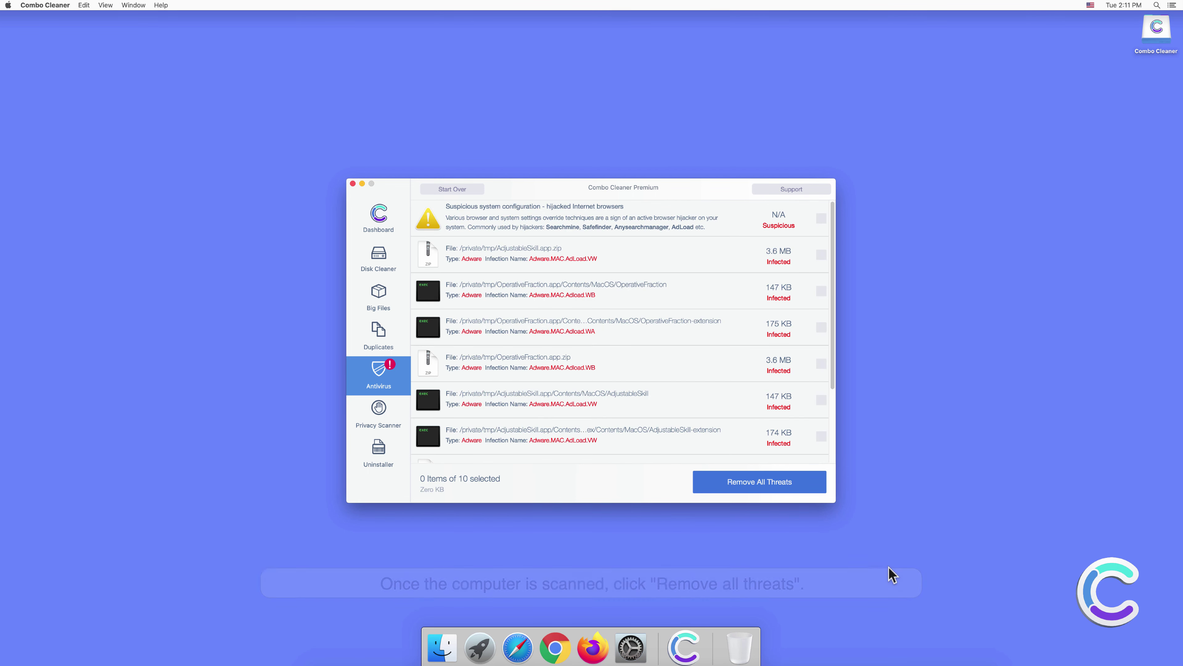
Step: Remove all detected threats, authenticating with the administrator password
{"action": "left_click", "coordinate": [774, 488]}
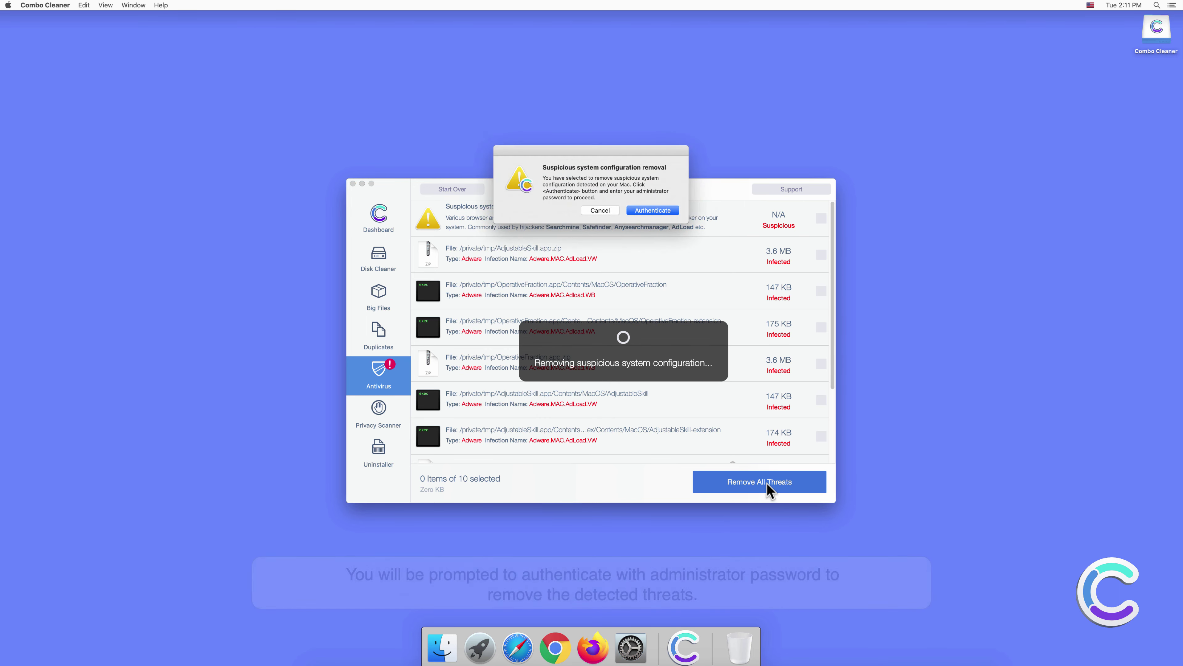
{"action": "left_click", "coordinate": [655, 210]}
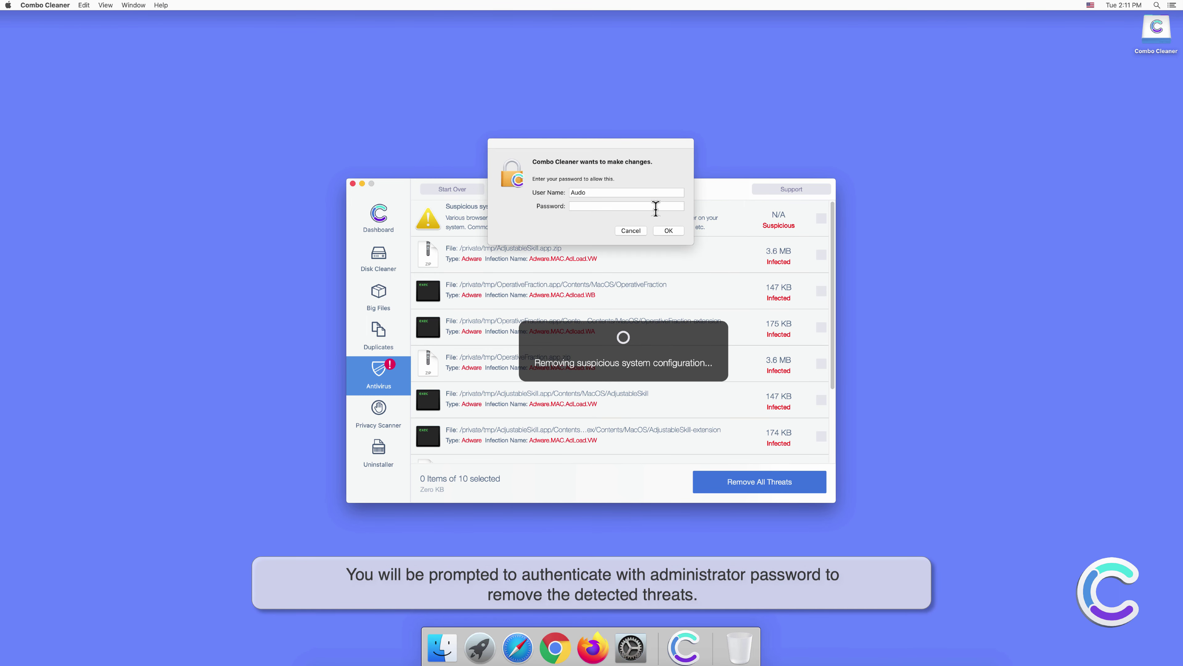
{"action": "type", "text": "•••"}
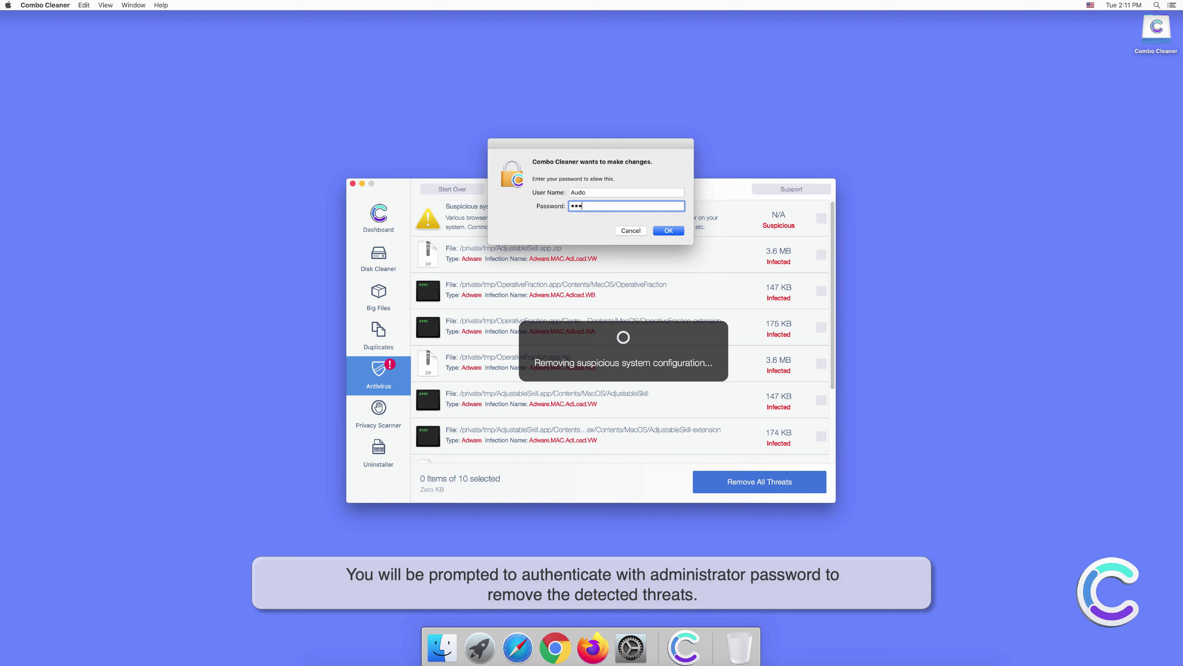
{"action": "type", "text": "•••"}
{"action": "left_click", "coordinate": [664, 231]}
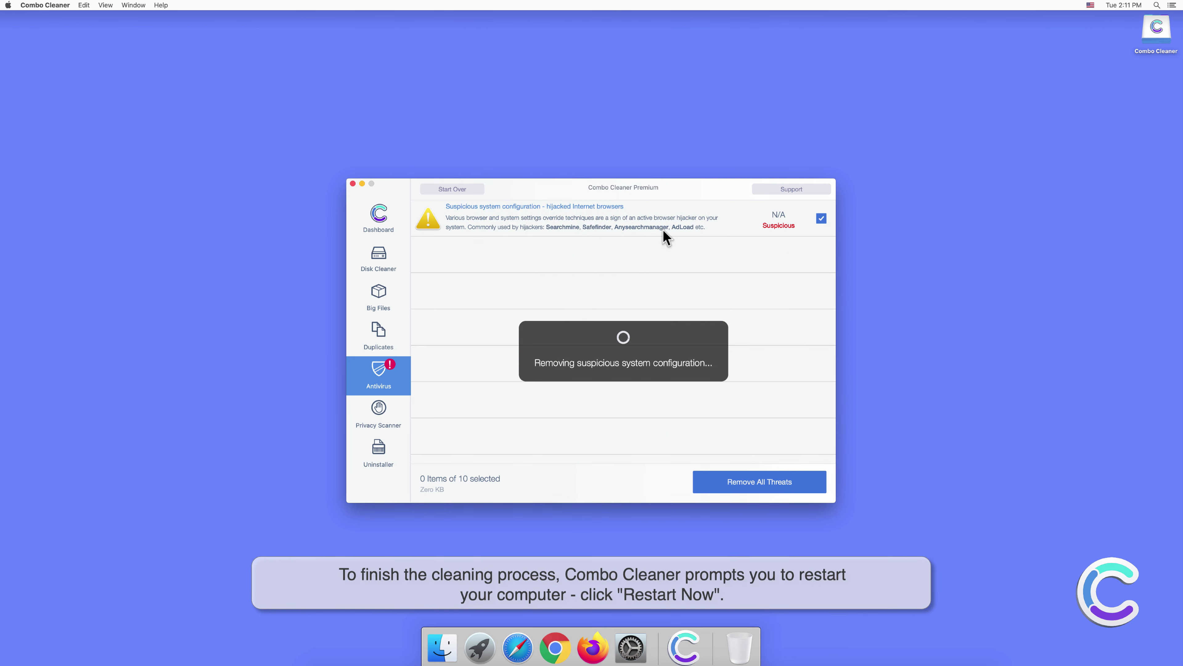
Step: Confirm 'Yes, restart now' to restart the Mac and complete the cleanup
{"action": "left_click", "coordinate": [661, 205]}
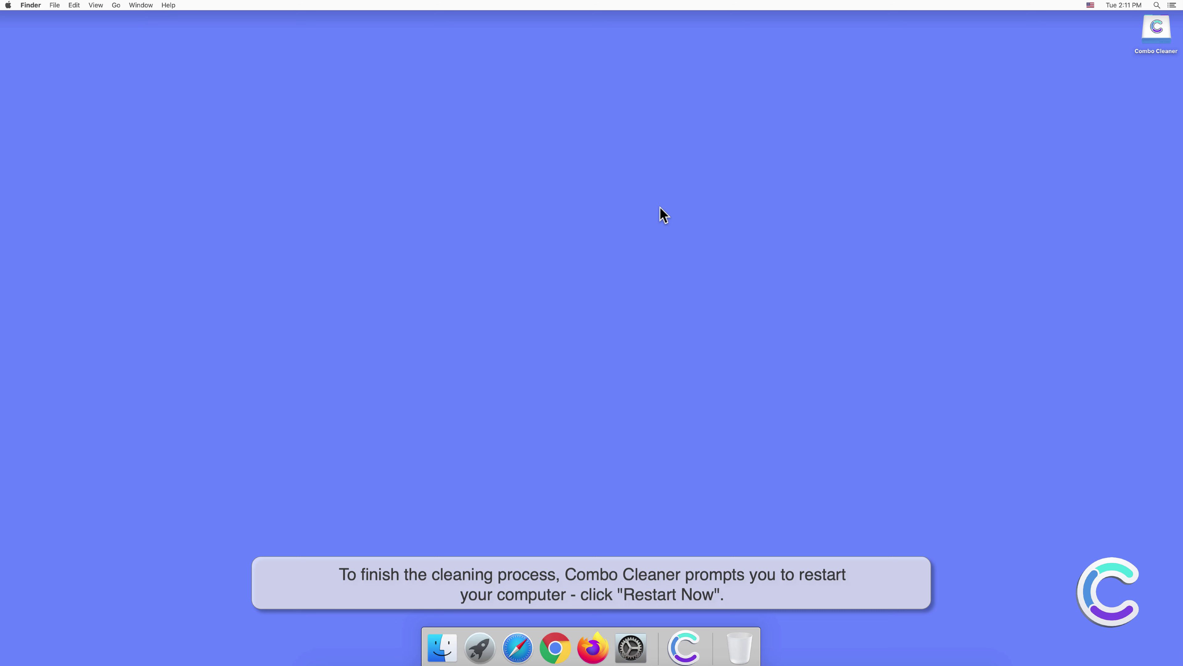